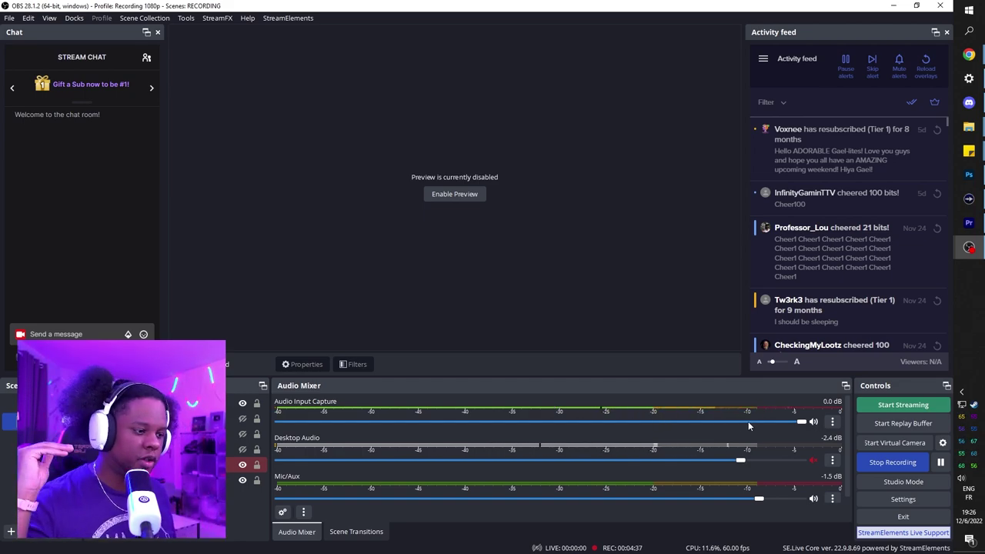
# Step: Check how the mic is monitored in Advanced Audio Properties
pyautogui.click(834, 423)
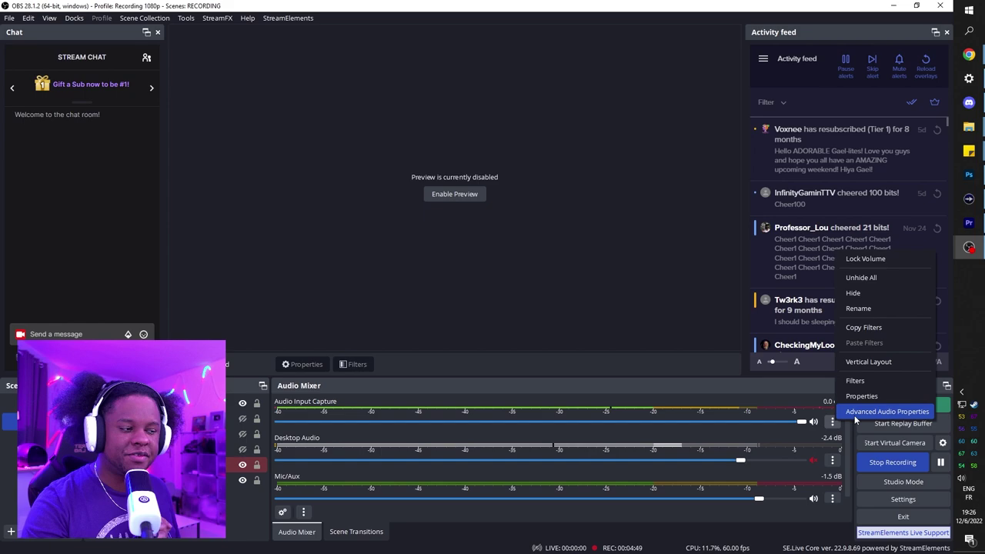
pyautogui.click(855, 415)
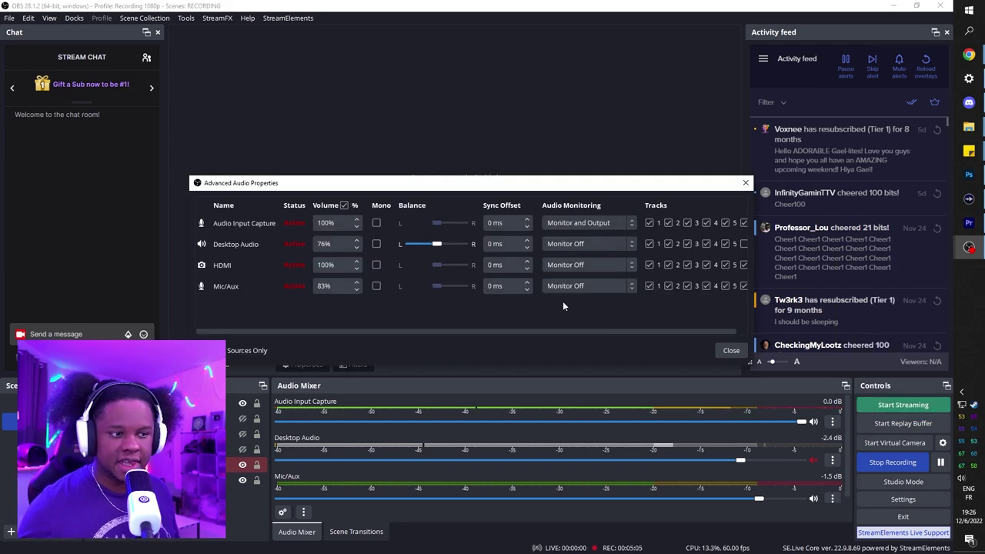
pyautogui.click(623, 225)
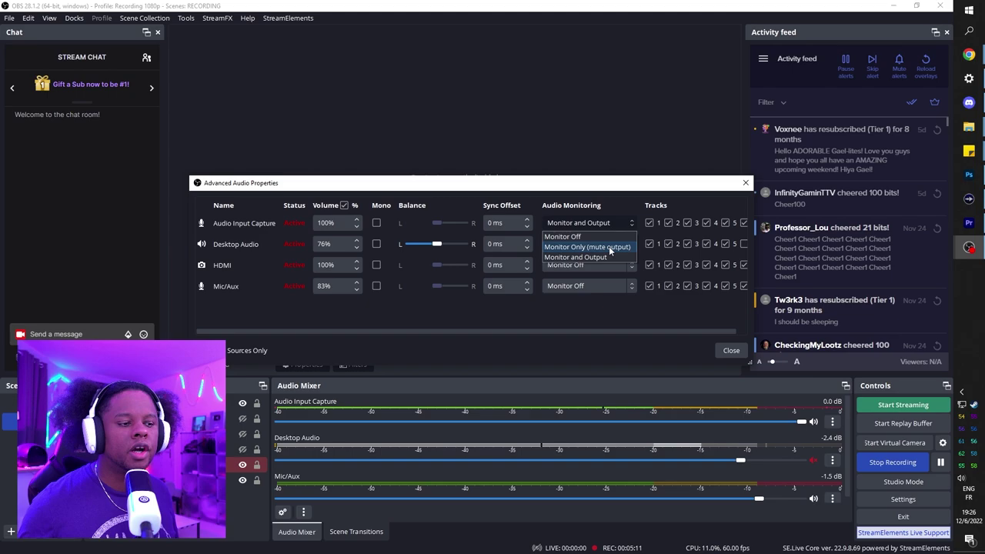
pyautogui.click(730, 351)
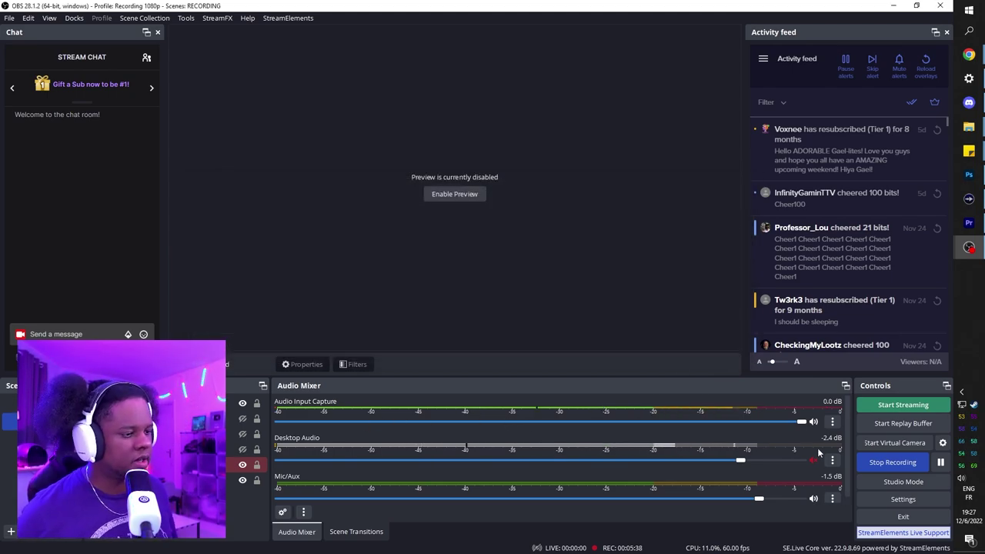
# Step: Delete the mic's existing filters and add a Noise Gate with its default name
pyautogui.click(833, 423)
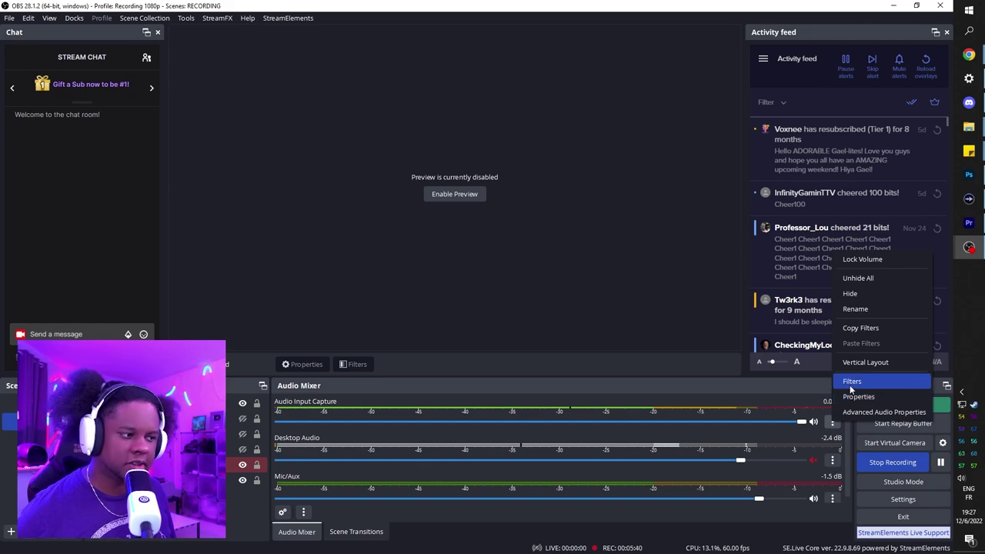
pyautogui.click(852, 382)
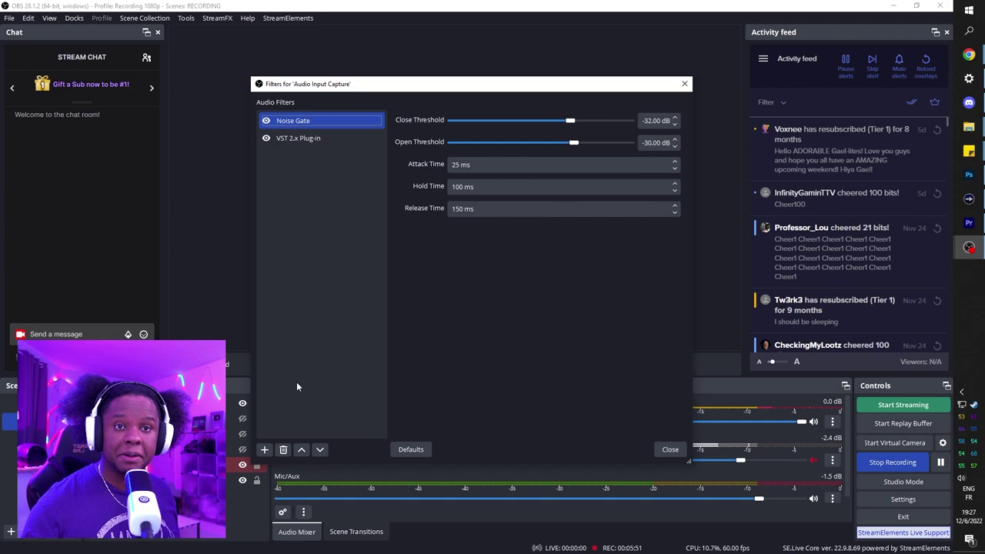
pyautogui.click(282, 450)
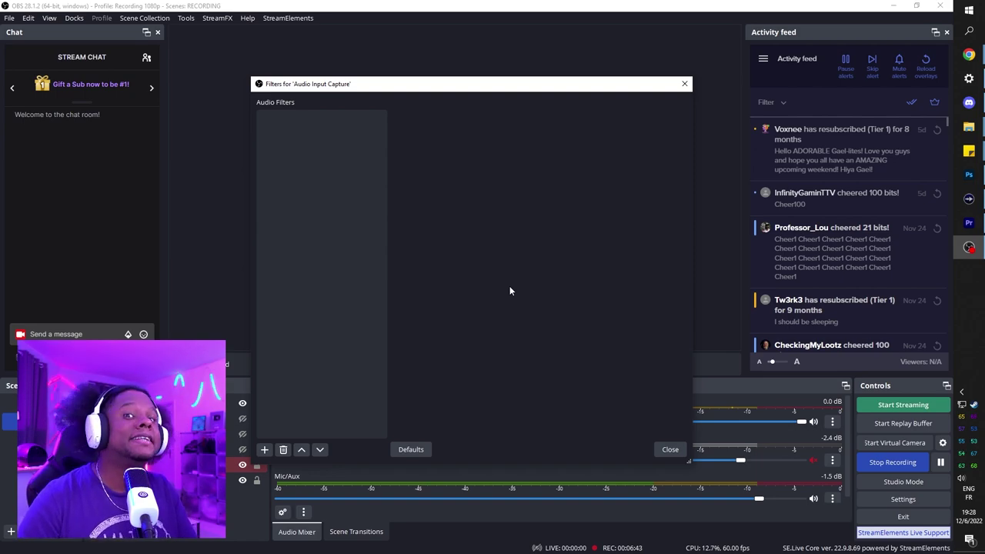
pyautogui.click(266, 452)
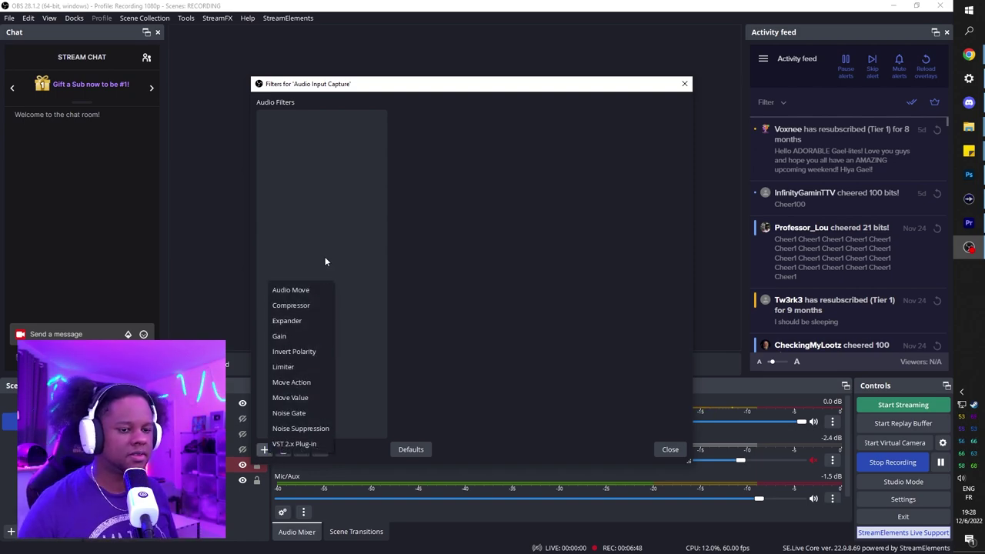
pyautogui.click(316, 414)
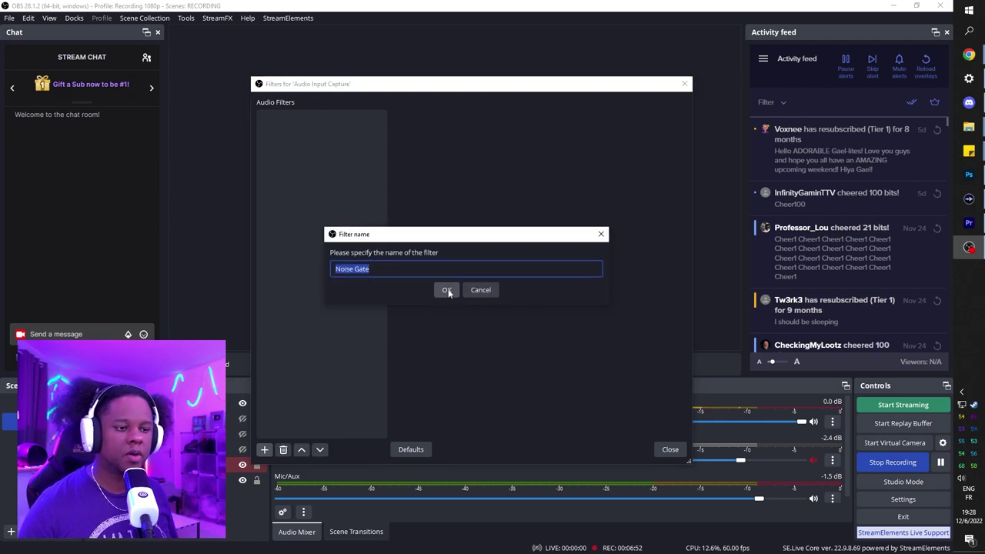
pyautogui.click(446, 290)
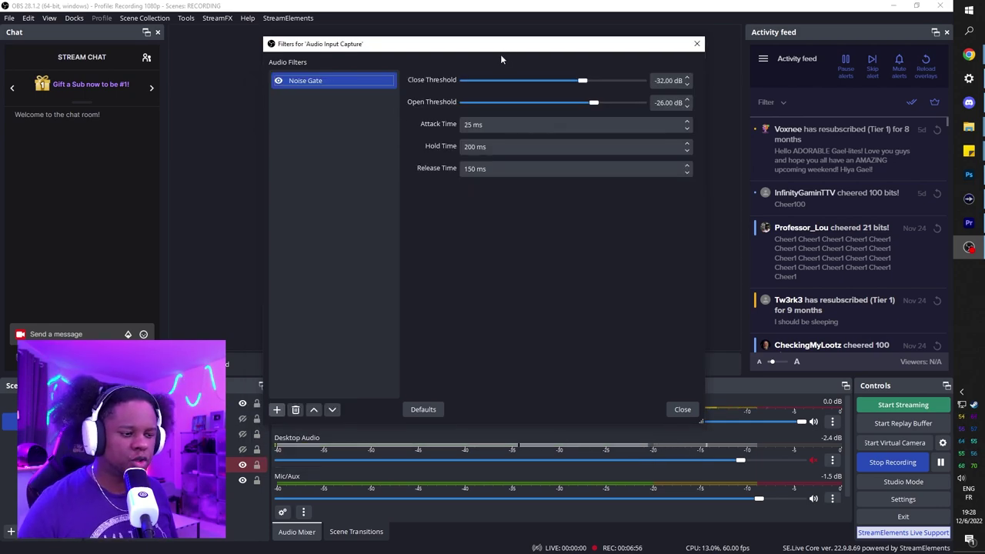
# Step: Set the Noise Gate's Open Threshold to -26 dB and Hold Time to 100 ms, toggling it off and on
pyautogui.moveTo(503, 49); pyautogui.dragTo(516, 17)
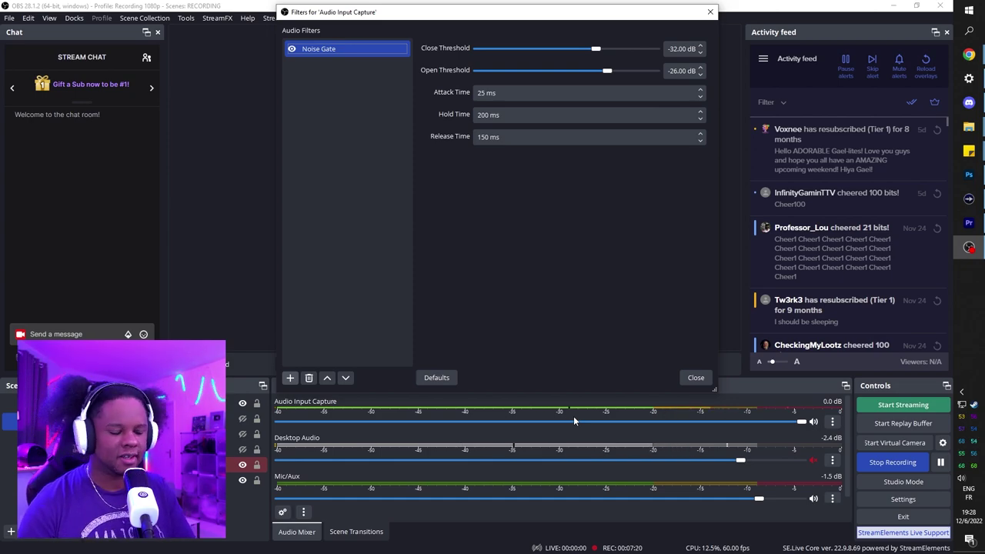
pyautogui.click(292, 50)
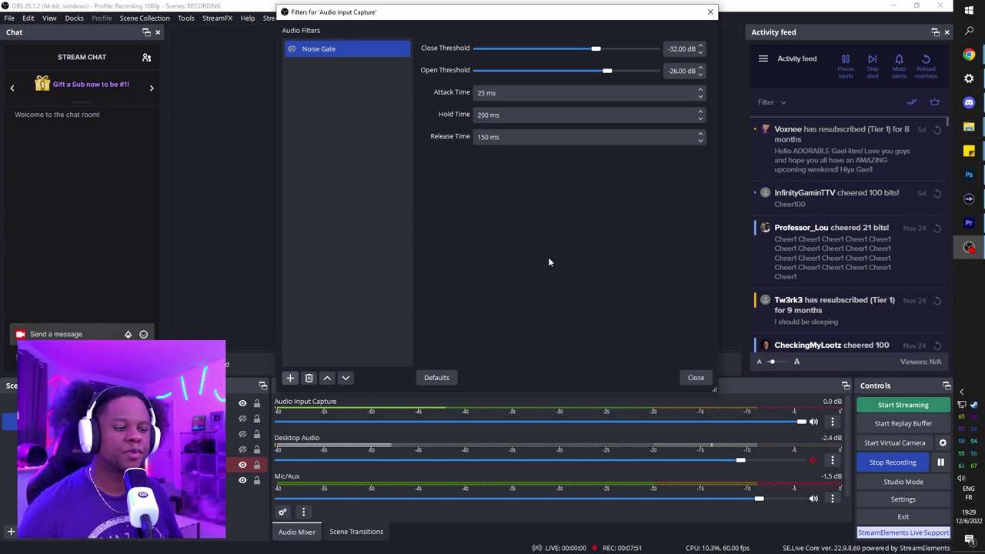
pyautogui.click(672, 71)
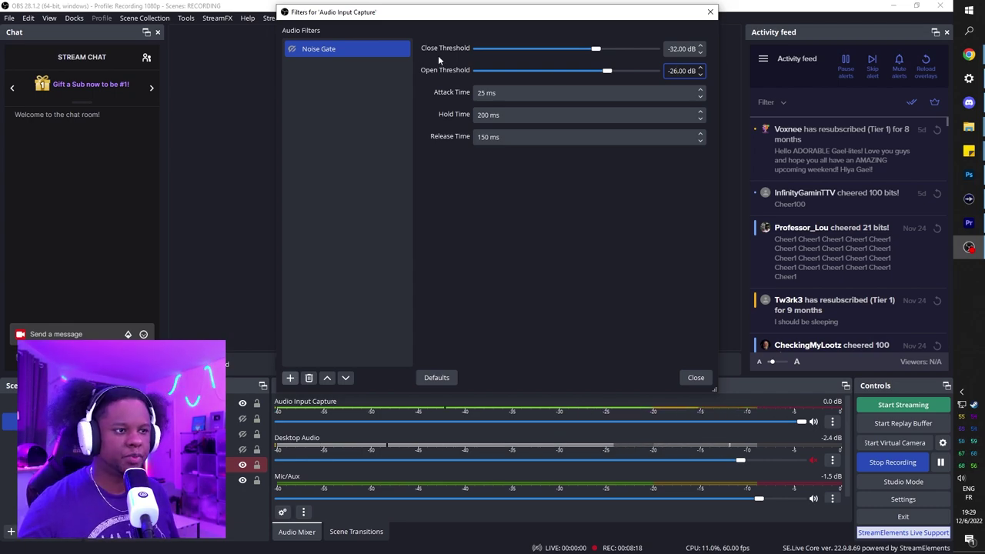
pyautogui.click(293, 51)
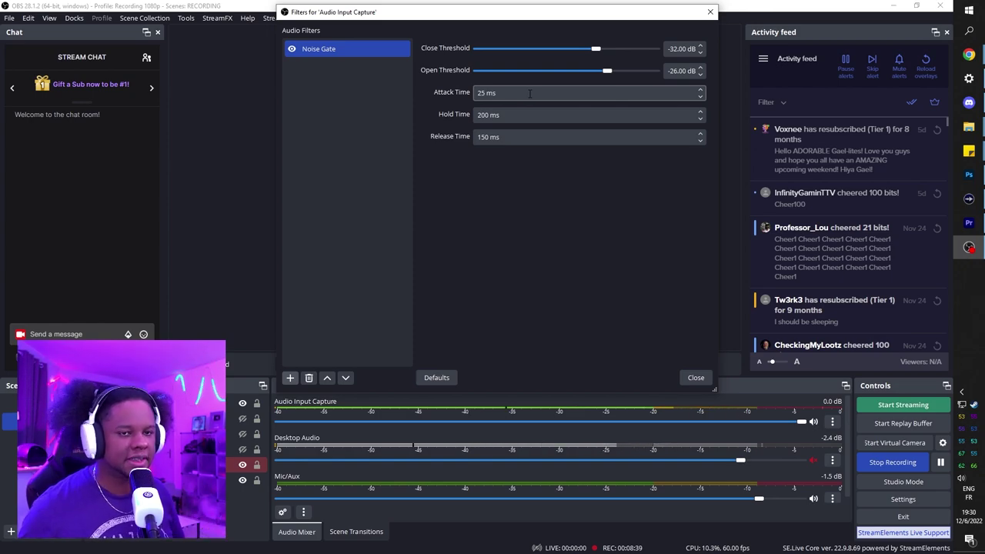
pyautogui.click(479, 115)
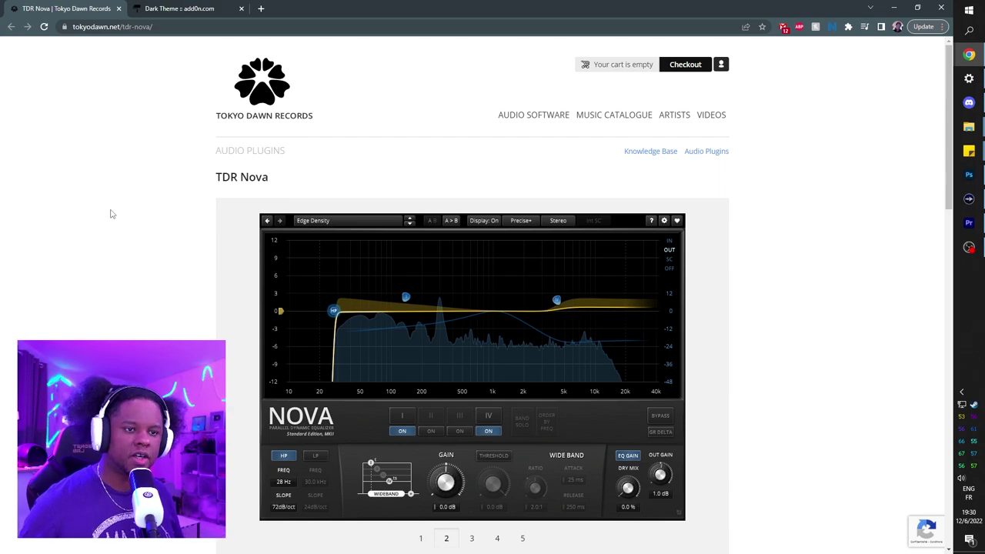
# Step: Install TDR Nova with its VST2, VST3 and AAX folders set, VST2 going to Steinberg\VSTPlugins
pyautogui.scroll(-1, 111, 200)
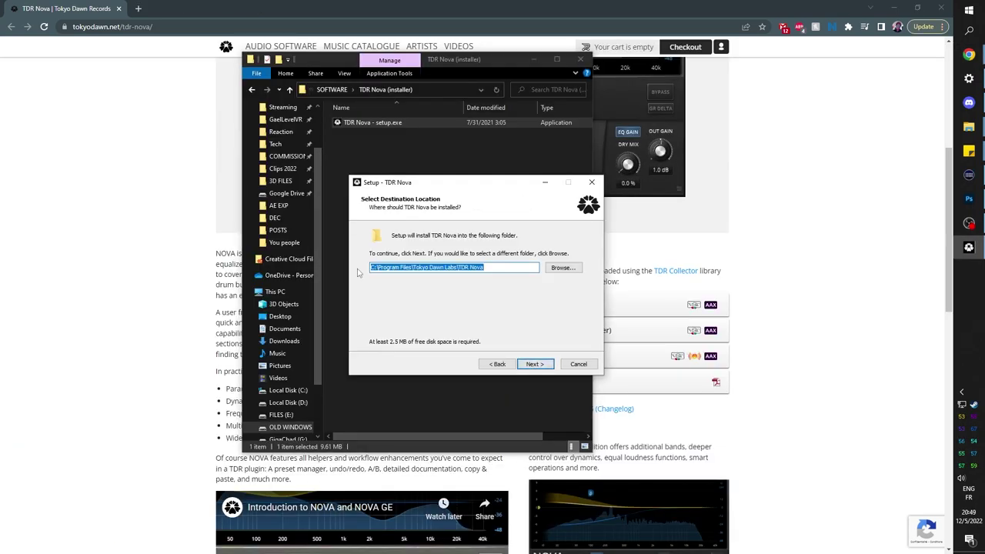
pyautogui.click(535, 364)
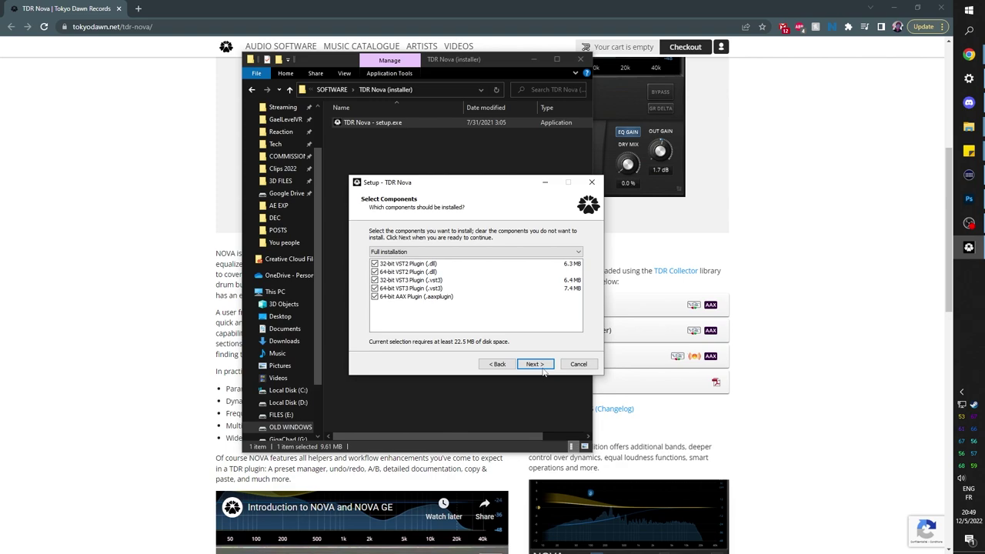
pyautogui.click(564, 245)
pyautogui.click(546, 356)
pyautogui.click(563, 245)
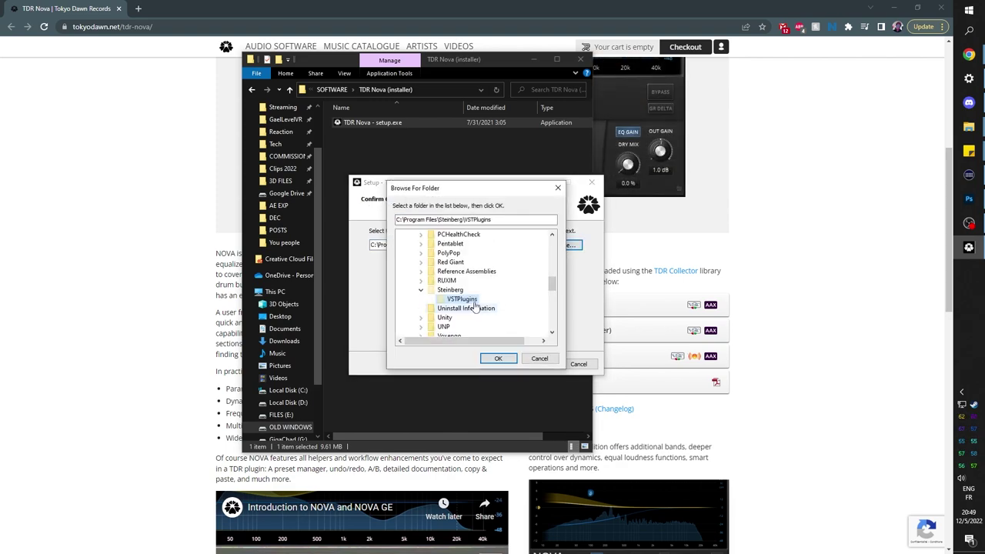
pyautogui.click(498, 357)
pyautogui.click(535, 365)
pyautogui.click(563, 245)
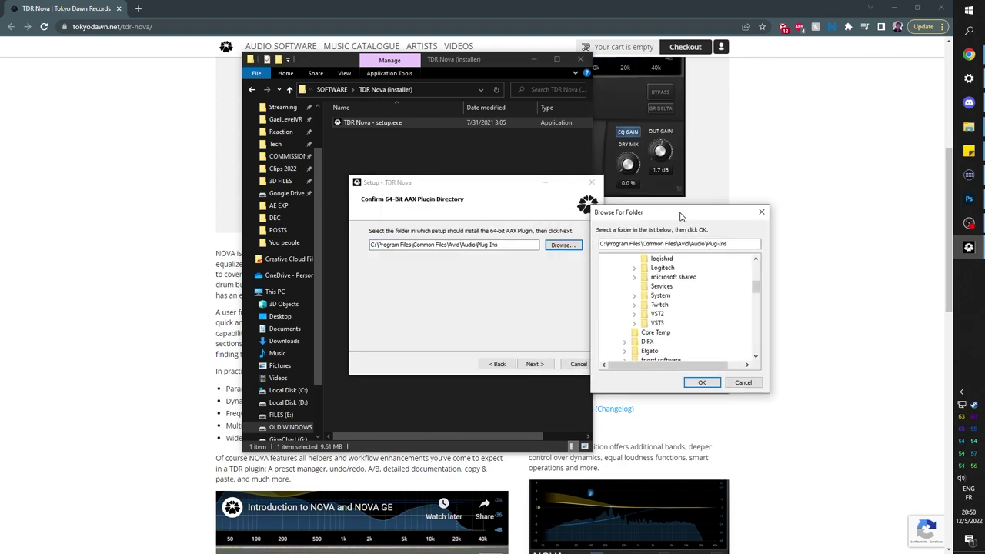
pyautogui.click(498, 358)
pyautogui.click(535, 364)
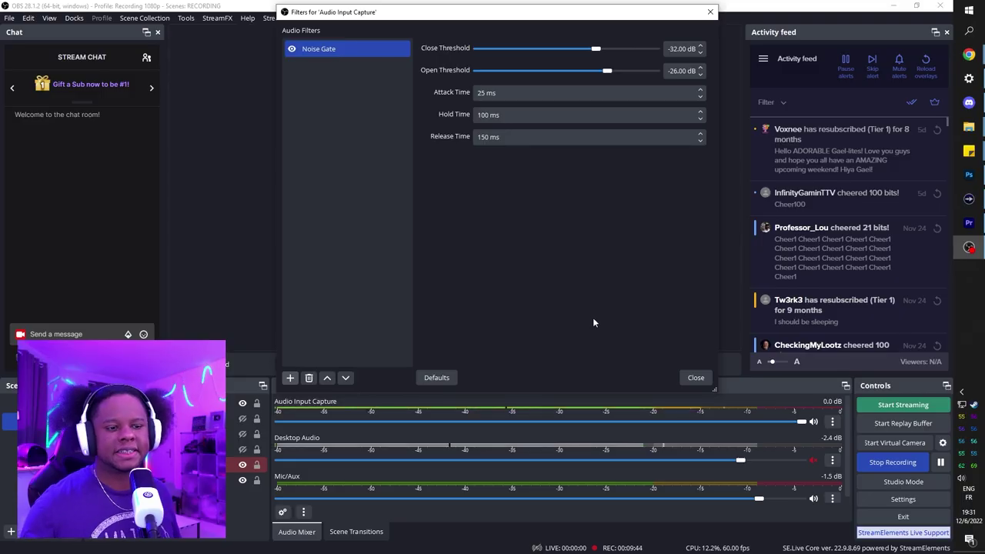
# Step: Add a VST 2.x Plug-in filter to the mic, load TDR Nova, and show its interface
pyautogui.click(290, 378)
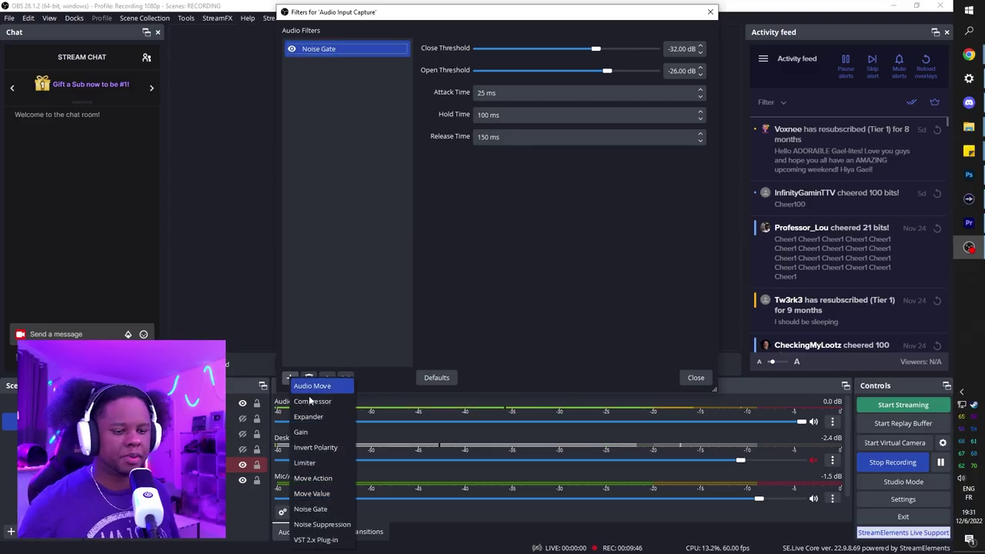
pyautogui.click(331, 541)
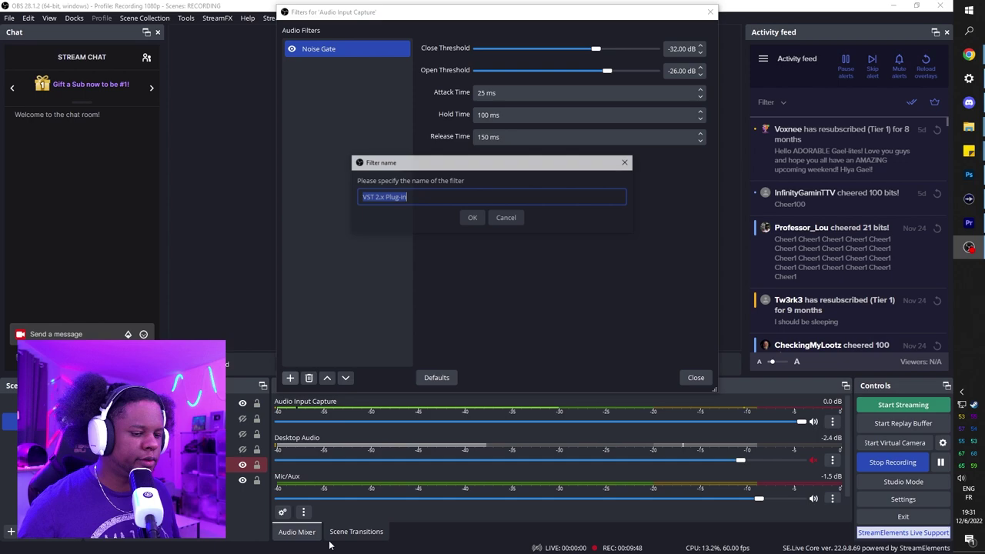
pyautogui.click(472, 218)
pyautogui.click(680, 48)
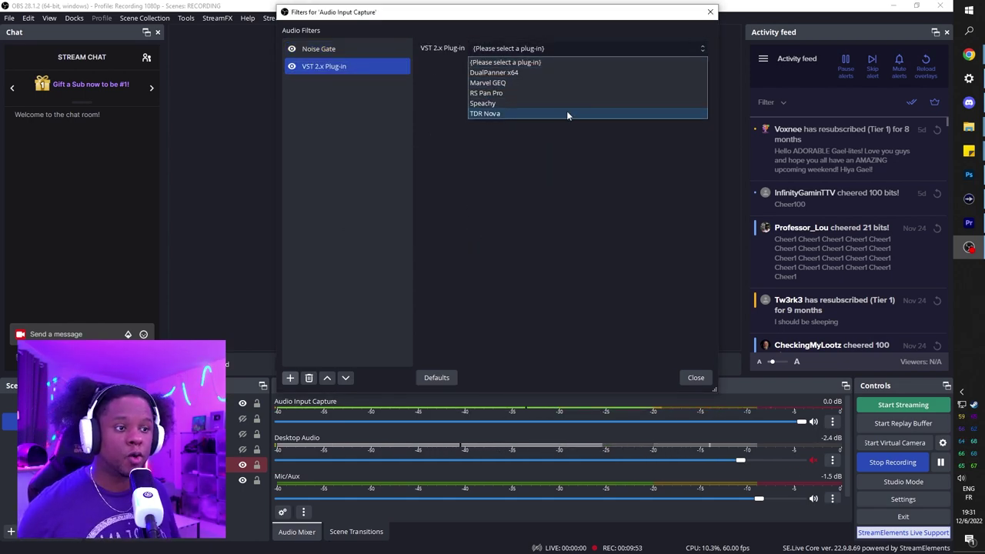
pyautogui.click(567, 114)
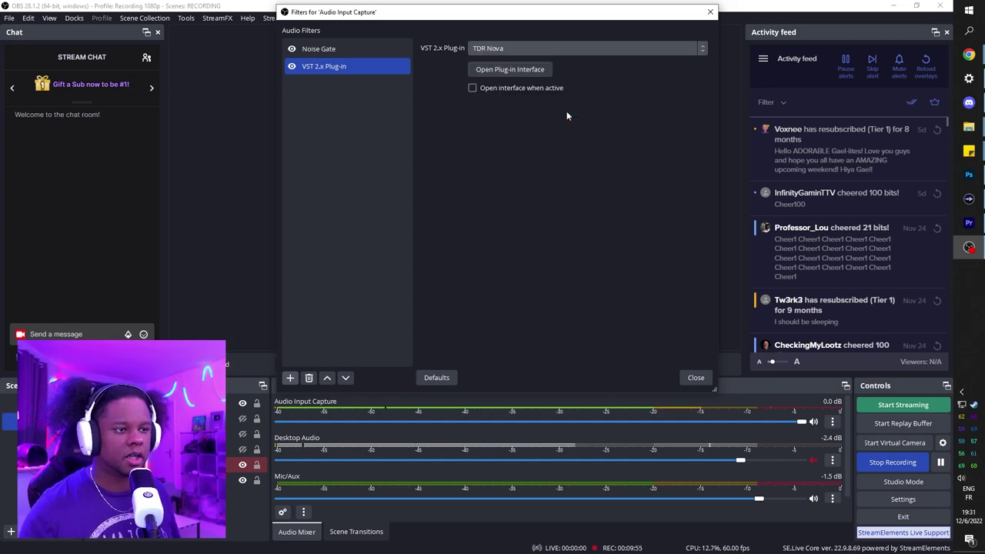
pyautogui.click(514, 74)
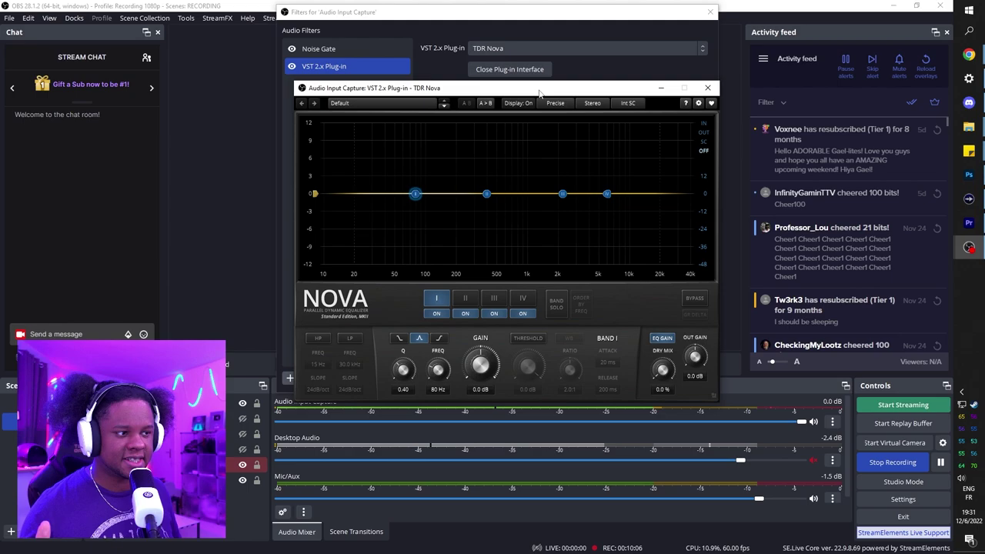
pyautogui.click(704, 133)
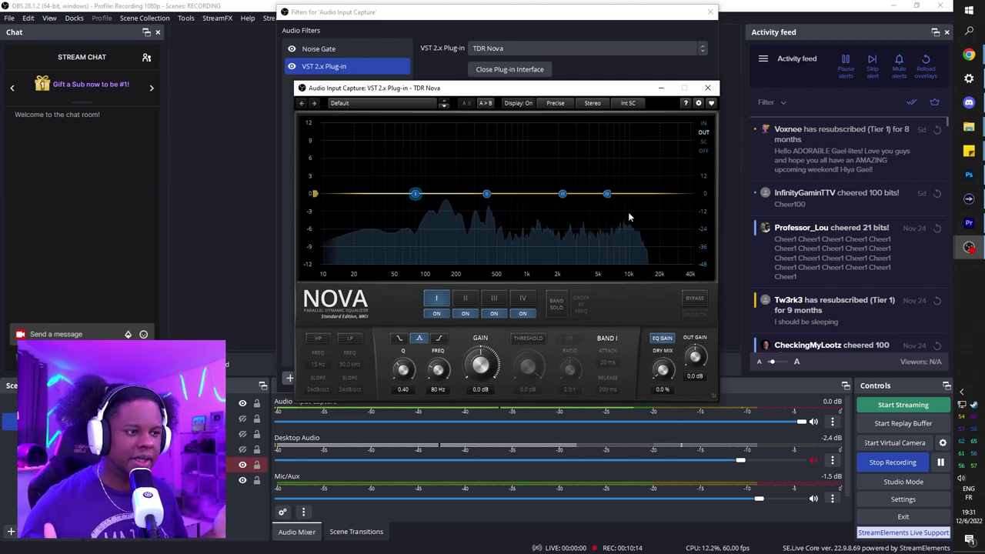
pyautogui.keyDown('ctrl'); pyautogui.click(294, 50); pyautogui.keyUp('ctrl')
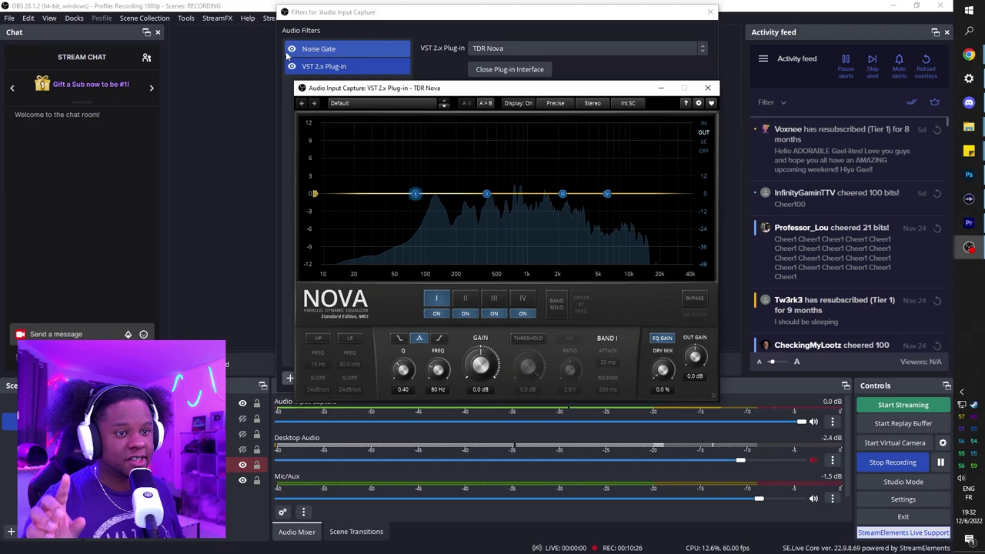
pyautogui.click(301, 66)
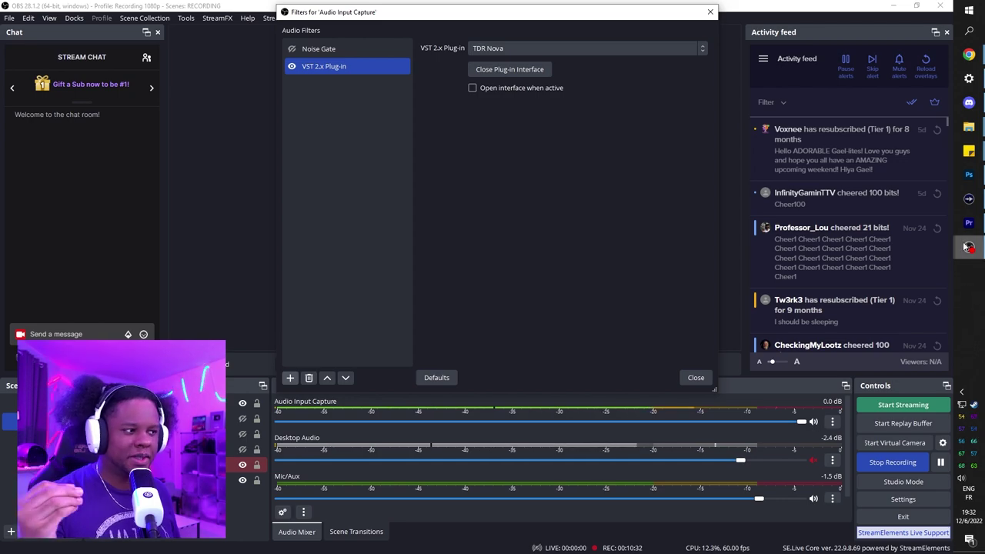
pyautogui.moveTo(969, 246)
pyautogui.click(895, 297)
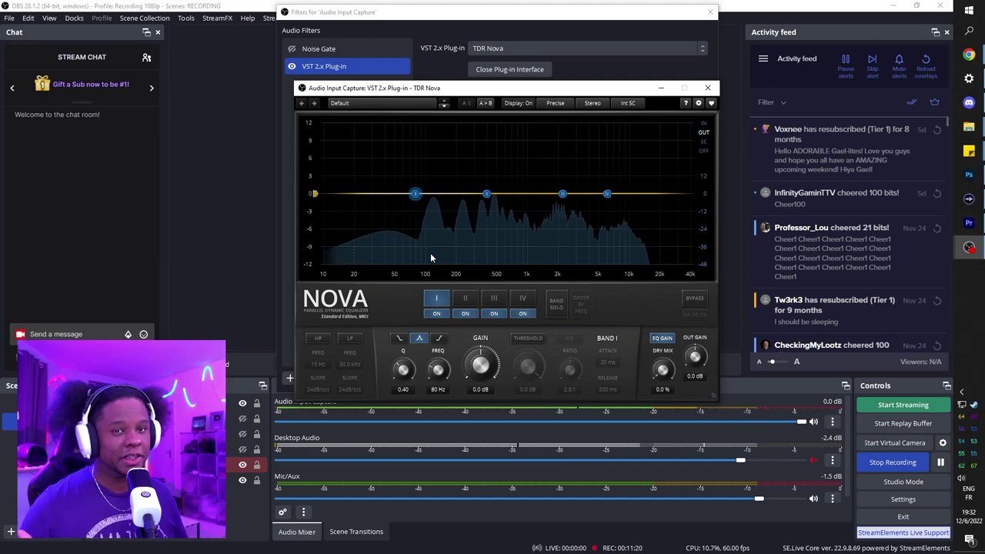
# Step: Load TDR Nova's Wideband Dyn preset (-5 dB threshold, 2.1:1 ratio, 2.5 dB gain)
pyautogui.click(389, 104)
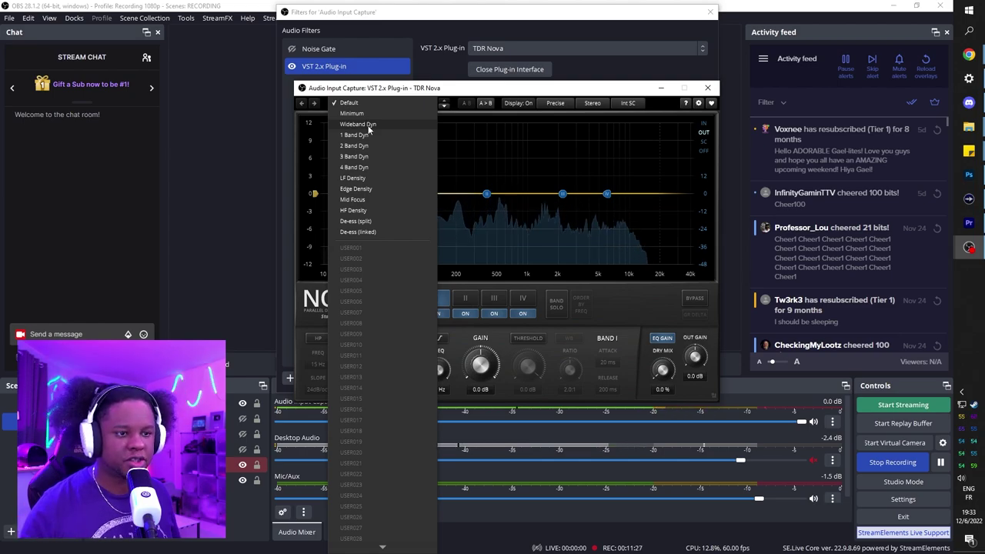
pyautogui.click(367, 125)
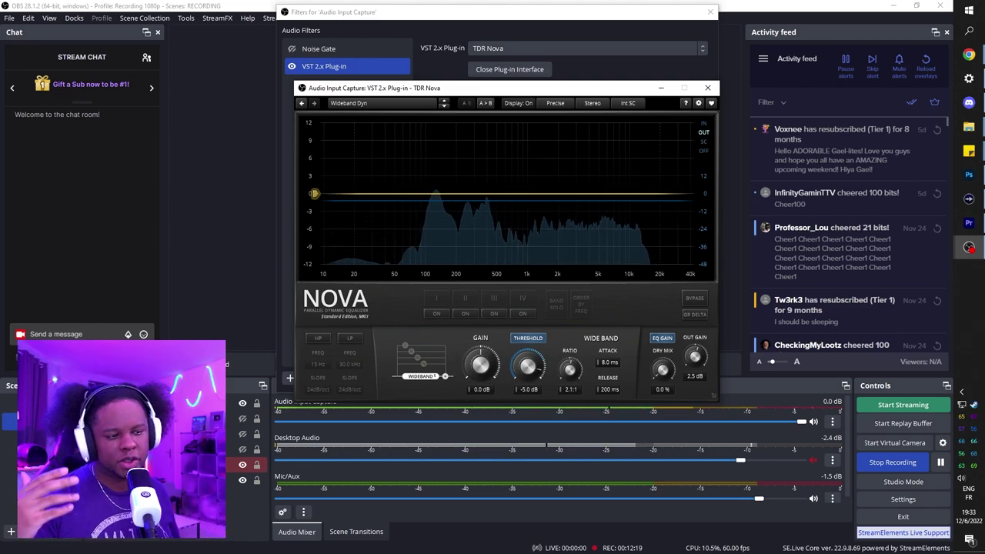
# Step: Set wideband compression to a 4.2:1 ratio, -16.1 dB threshold and 3.5 dB output gain
pyautogui.moveTo(570, 369); pyautogui.dragTo(579, 368)
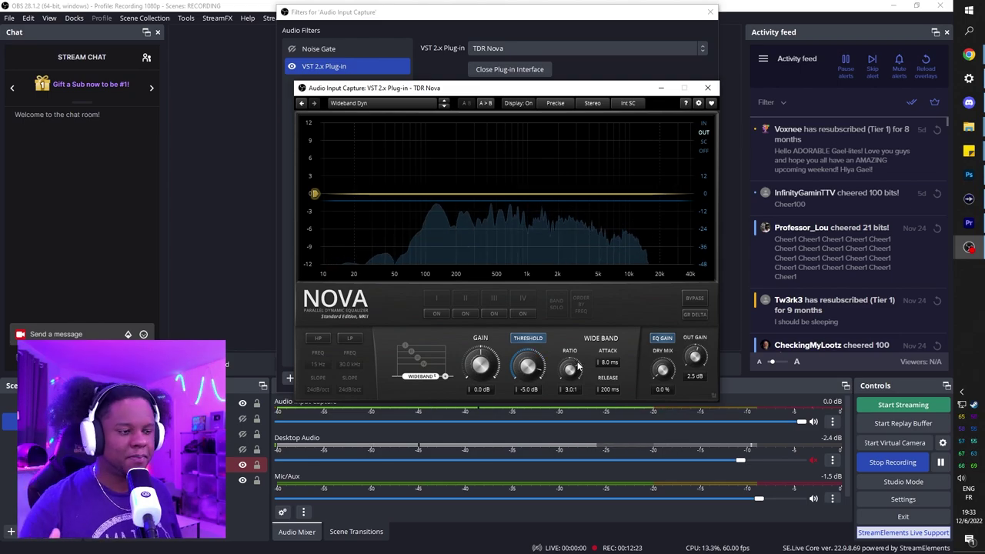
pyautogui.moveTo(570, 370); pyautogui.dragTo(534, 416)
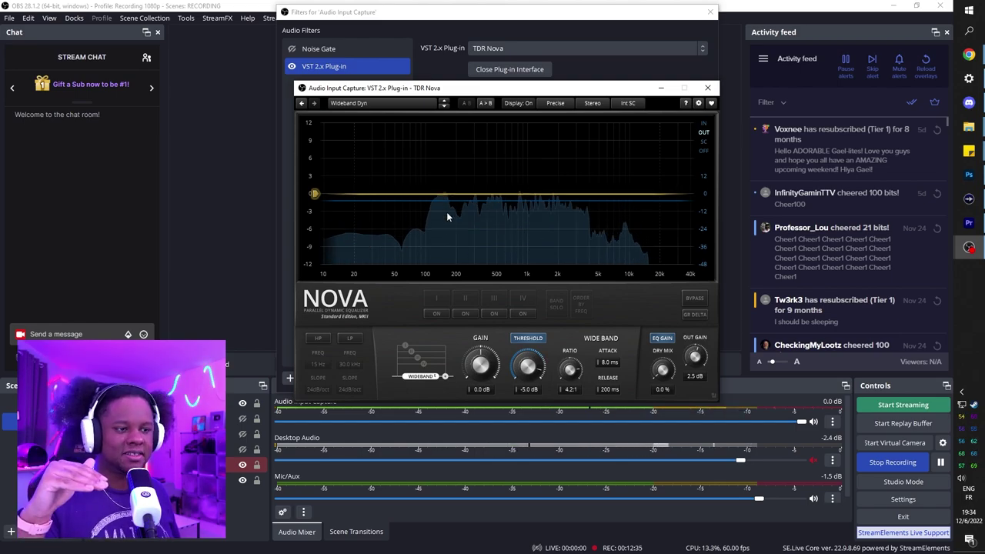
pyautogui.moveTo(518, 218); pyautogui.dragTo(519, 225)
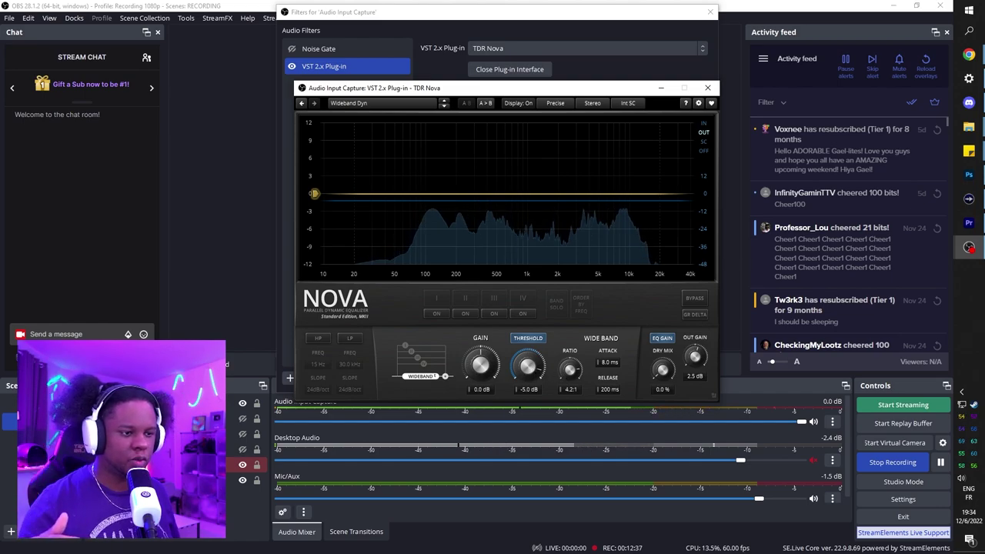
pyautogui.moveTo(528, 367)
pyautogui.mouseDown()
pyautogui.moveTo(531, 420)
pyautogui.moveTo(527, 398)
pyautogui.mouseUp()
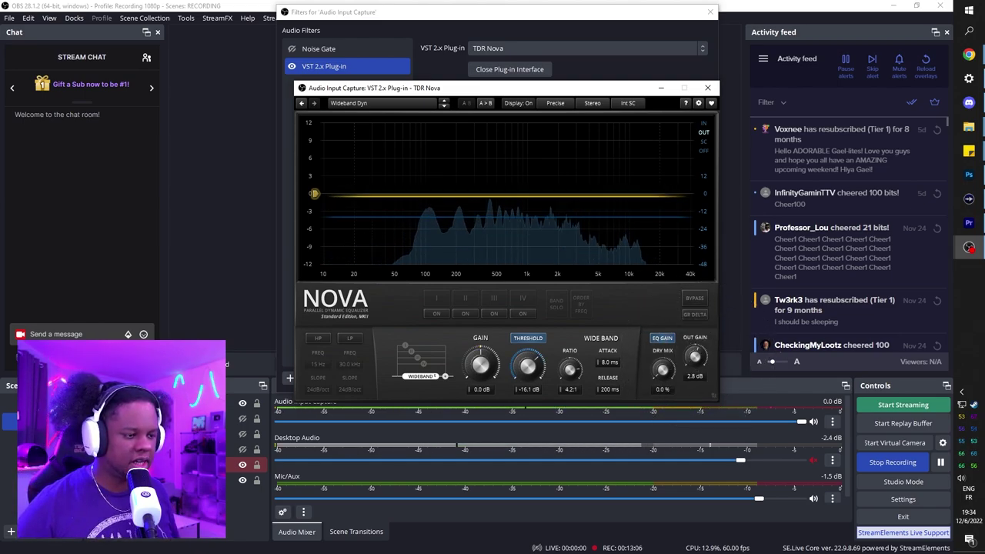
pyautogui.moveTo(695, 356); pyautogui.dragTo(695, 352)
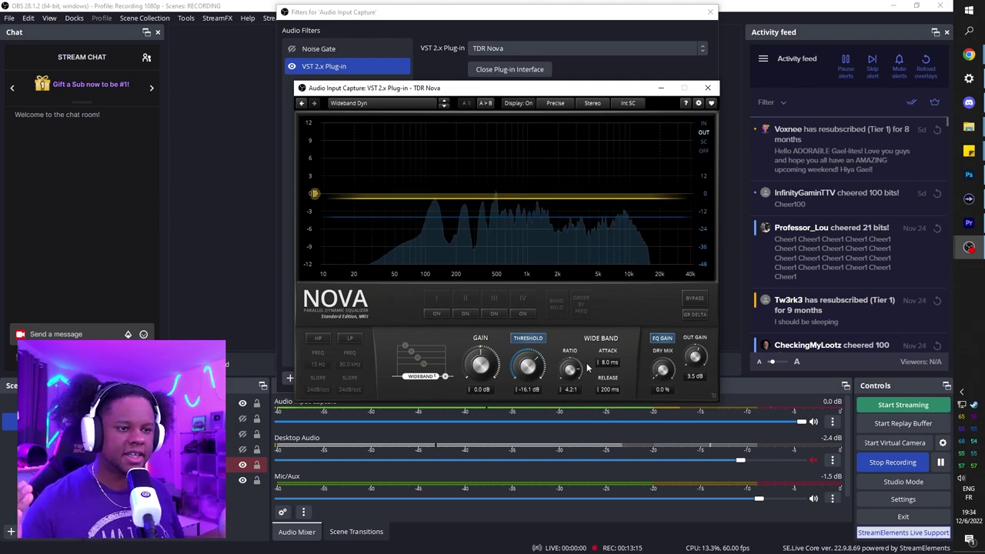
# Step: Enable TDR Nova's high-pass filter with its cutoff near 164 Hz at 12 dB/oct
pyautogui.click(317, 341)
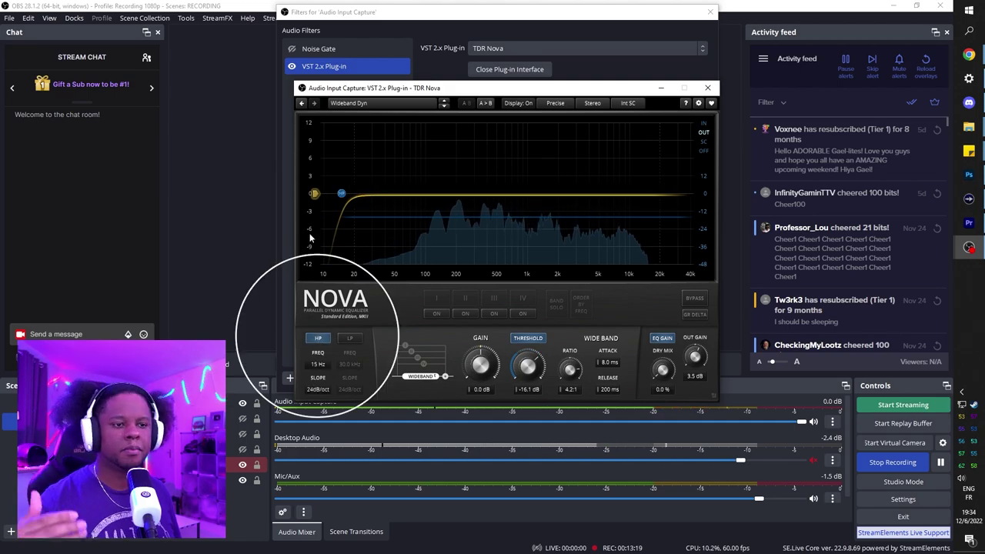
pyautogui.moveTo(341, 197); pyautogui.dragTo(347, 198)
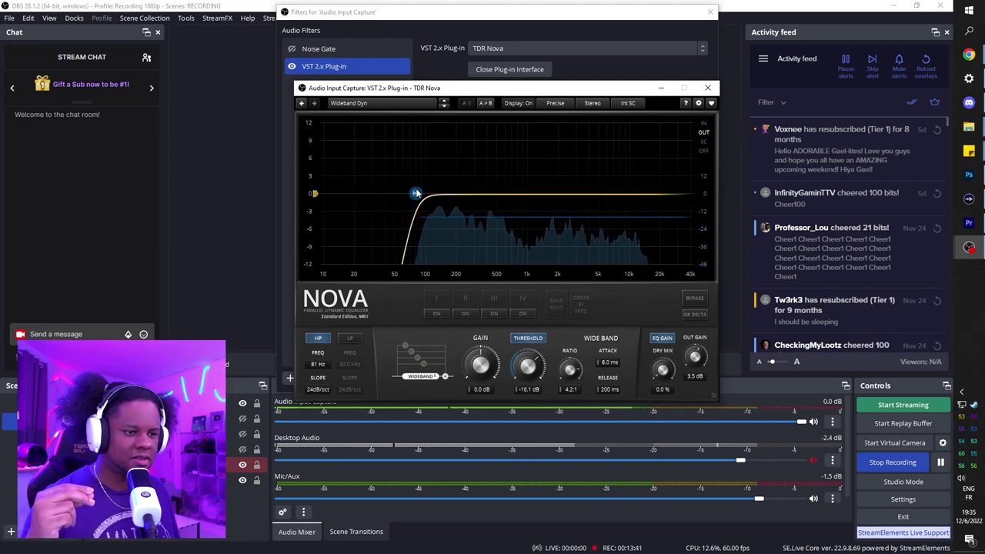
pyautogui.moveTo(416, 194); pyautogui.dragTo(437, 199)
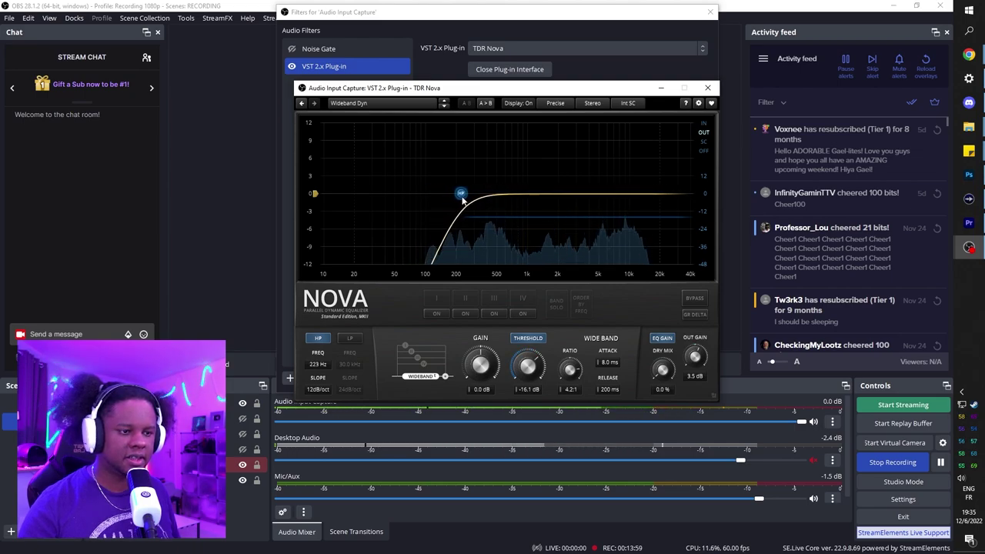
pyautogui.moveTo(460, 199); pyautogui.dragTo(465, 199)
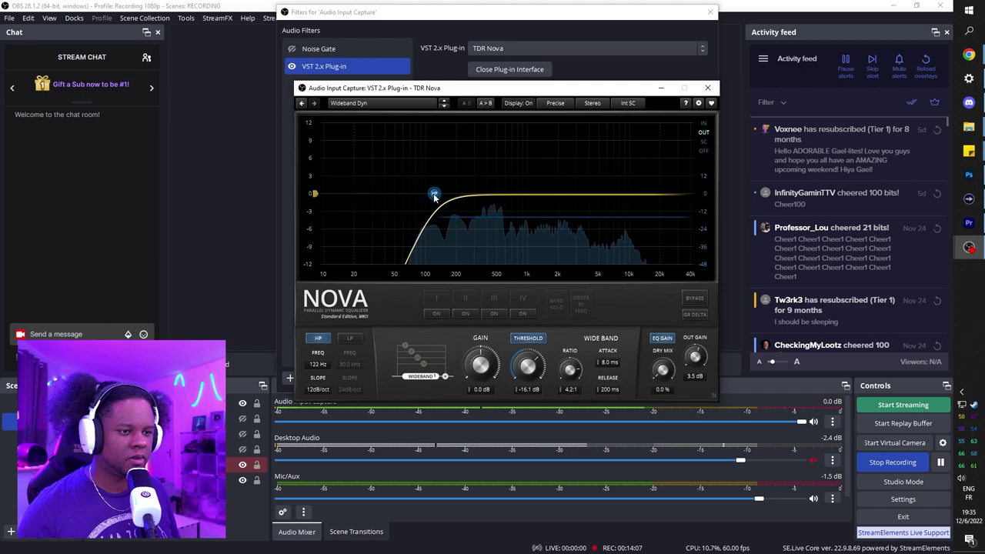
pyautogui.moveTo(437, 197); pyautogui.dragTo(441, 197)
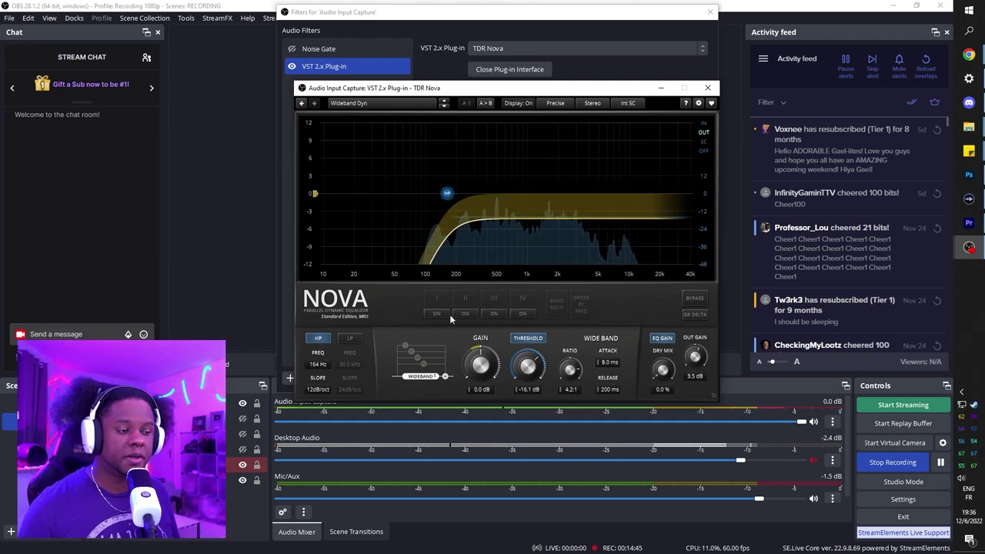
# Step: Enable TDR Nova's low-pass filter with its cutoff at 15.1 kHz
pyautogui.click(351, 339)
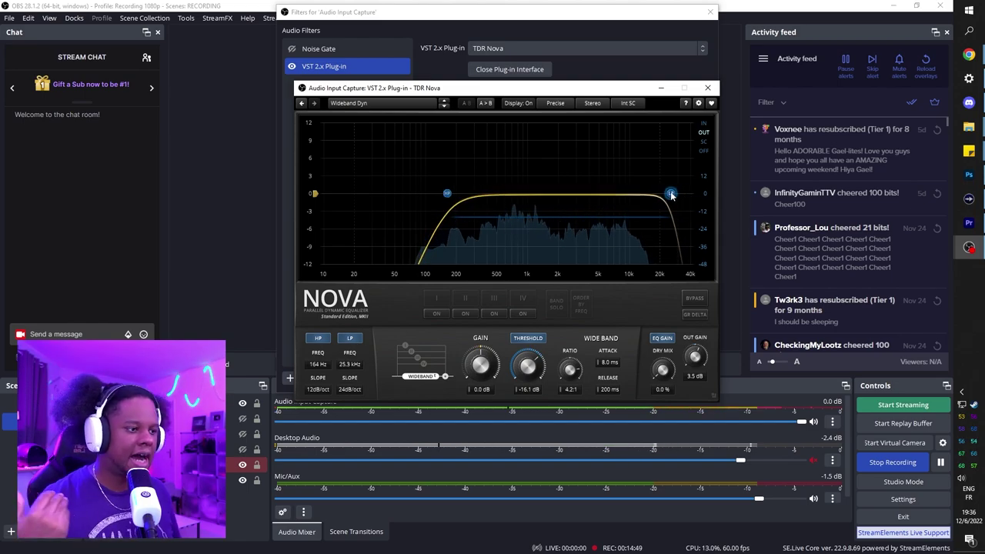
pyautogui.moveTo(672, 196); pyautogui.dragTo(656, 194)
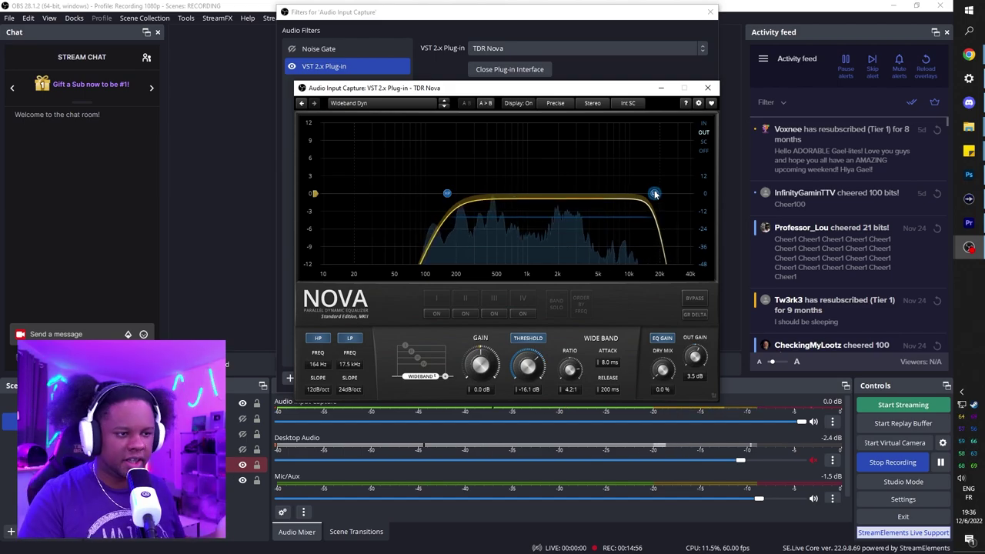
pyautogui.moveTo(655, 195); pyautogui.dragTo(648, 193)
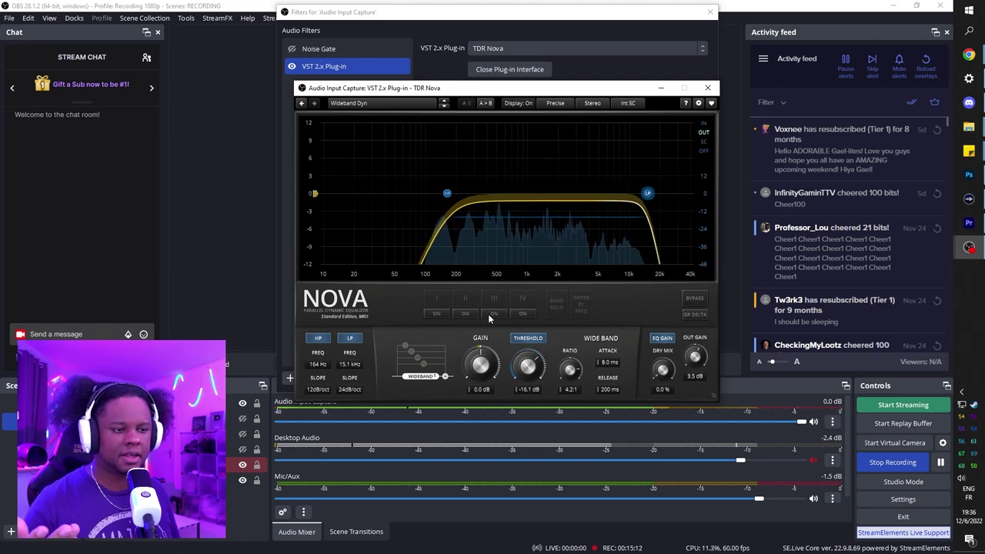
# Step: Switch on TDR Nova EQ bands II, III and IV
pyautogui.click(464, 314)
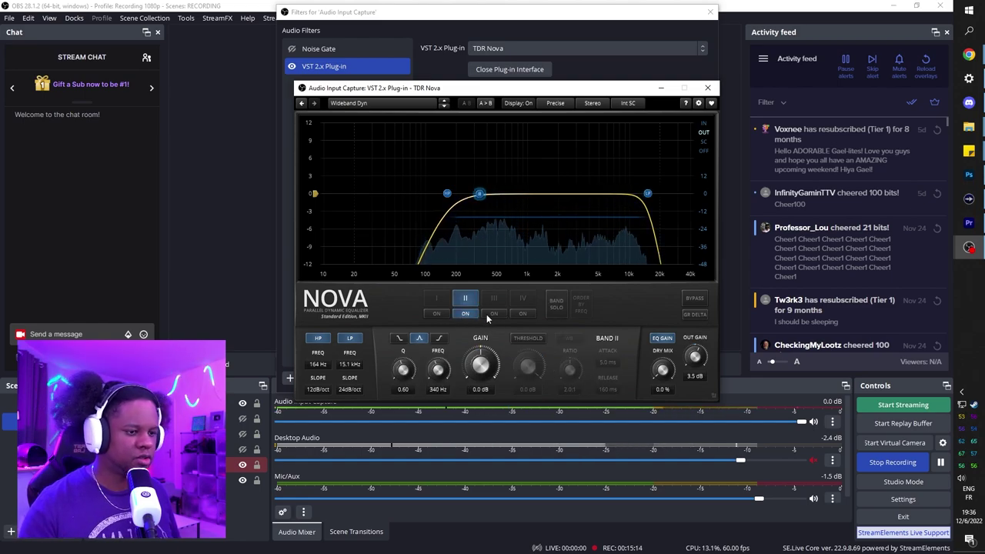
pyautogui.click(493, 314)
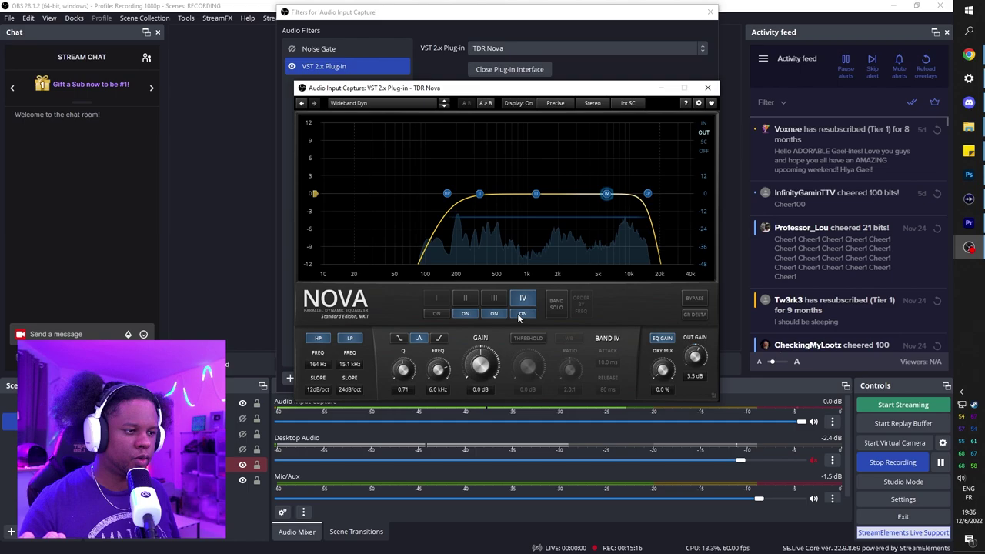
pyautogui.click(521, 314)
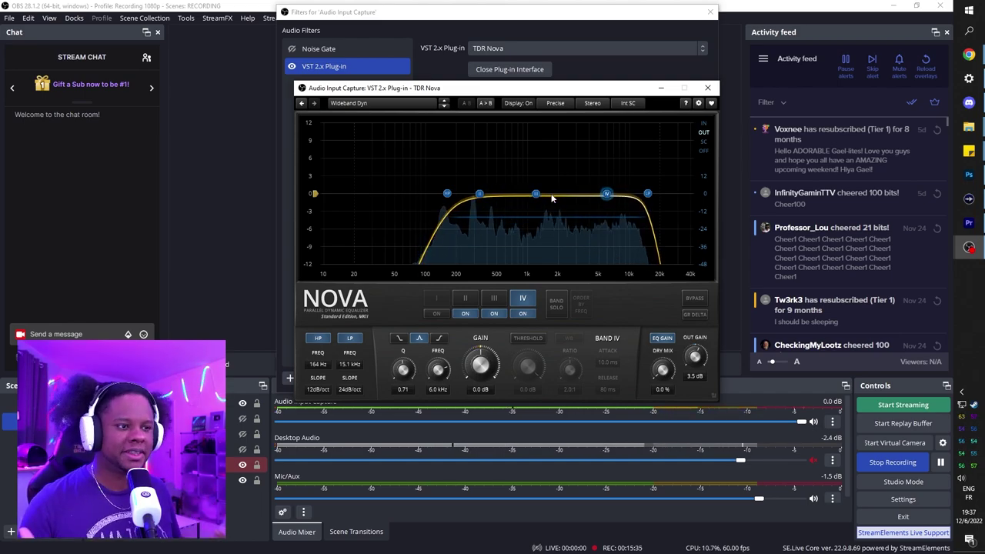
# Step: Boost band II slightly near 390 Hz and dip band III by 3 dB near 2.25 kHz
pyautogui.click(481, 194)
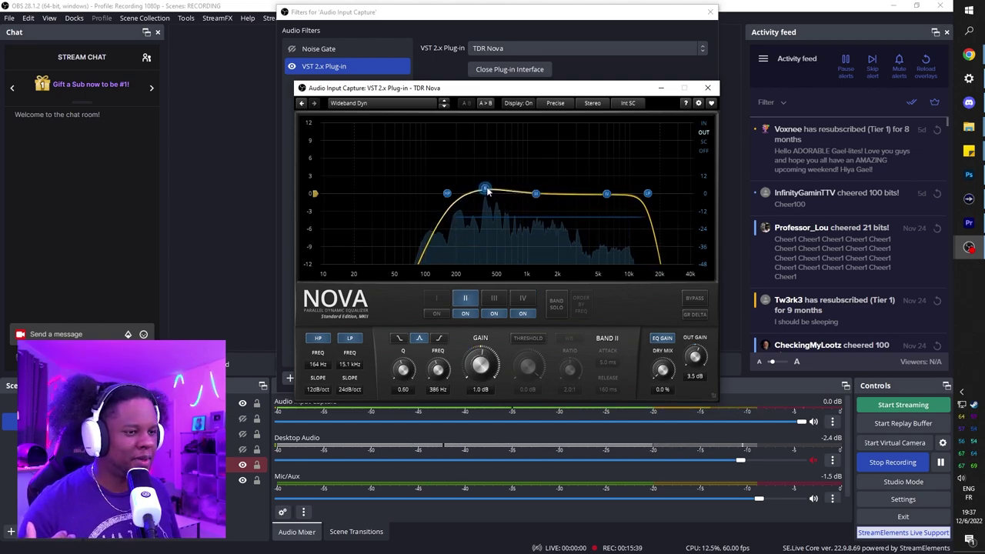
pyautogui.moveTo(486, 191); pyautogui.dragTo(487, 191)
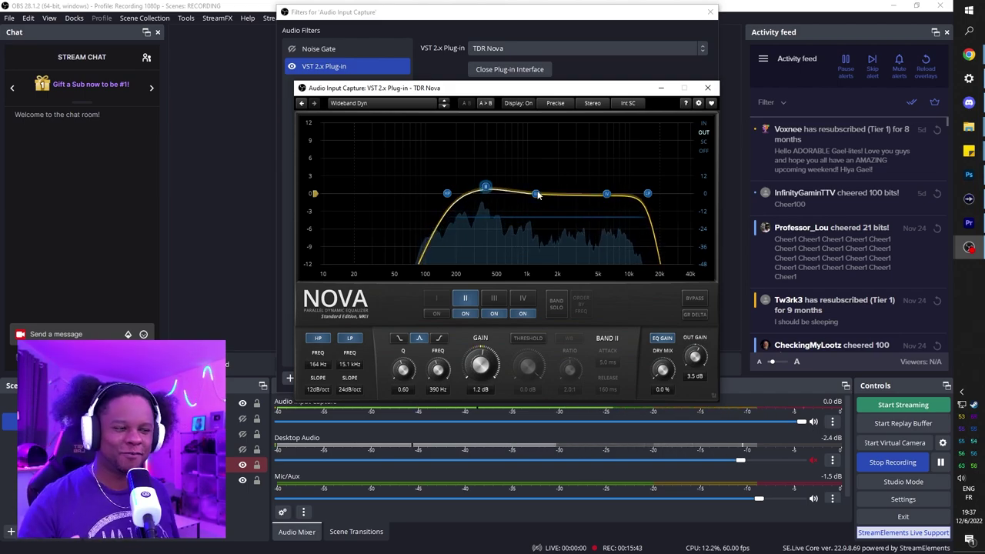
pyautogui.moveTo(536, 194)
pyautogui.mouseDown()
pyautogui.moveTo(567, 202)
pyautogui.moveTo(565, 213)
pyautogui.mouseUp()
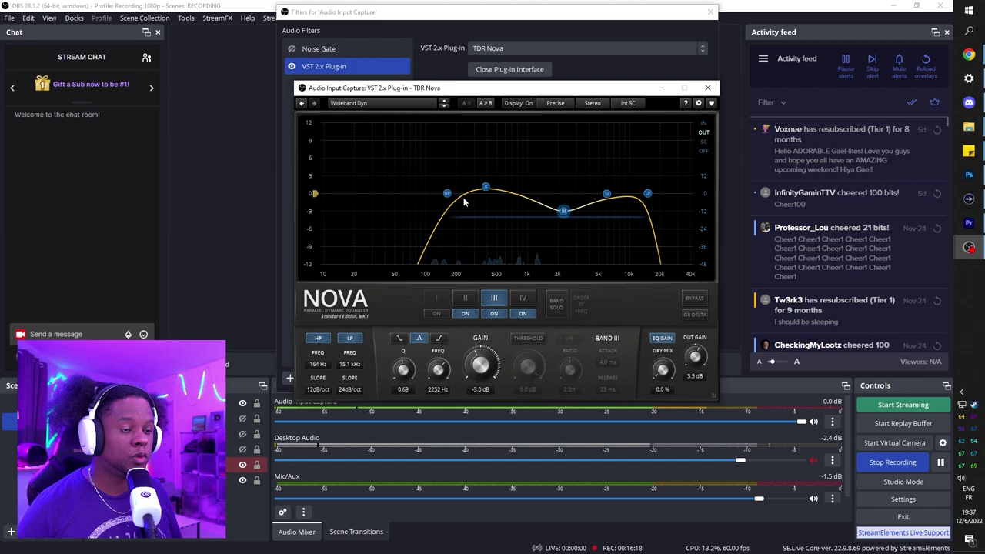
# Step: Reshape band III into a -4 dB dip at about 2127 Hz with Q 1.50
pyautogui.click(662, 339)
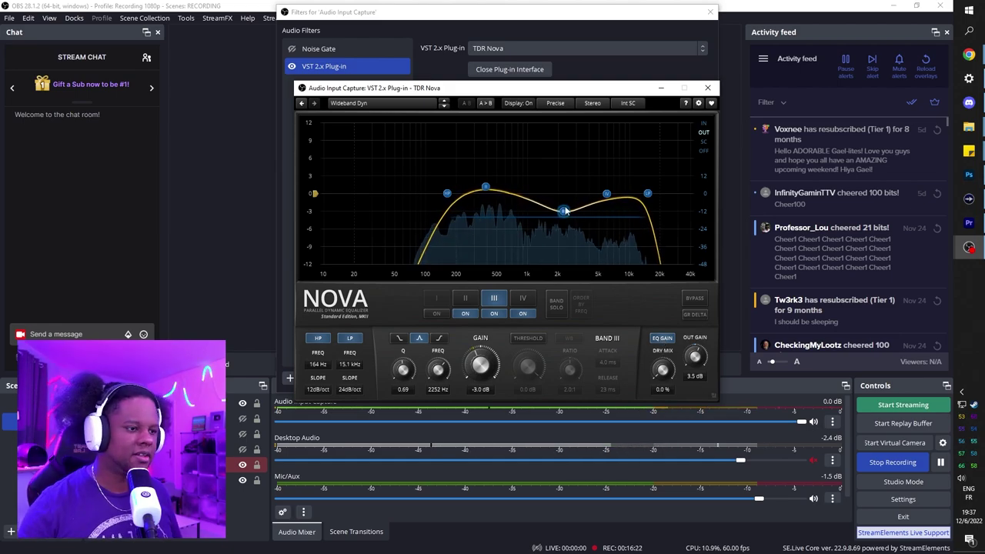
pyautogui.moveTo(567, 216); pyautogui.dragTo(563, 217)
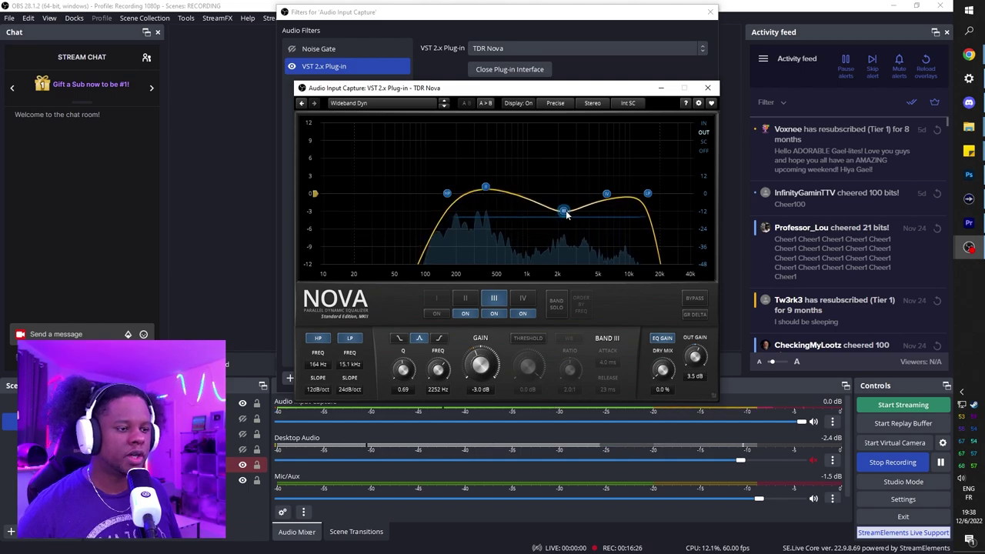
pyautogui.scroll(3, 563, 217)
pyautogui.scroll(4, 563, 216)
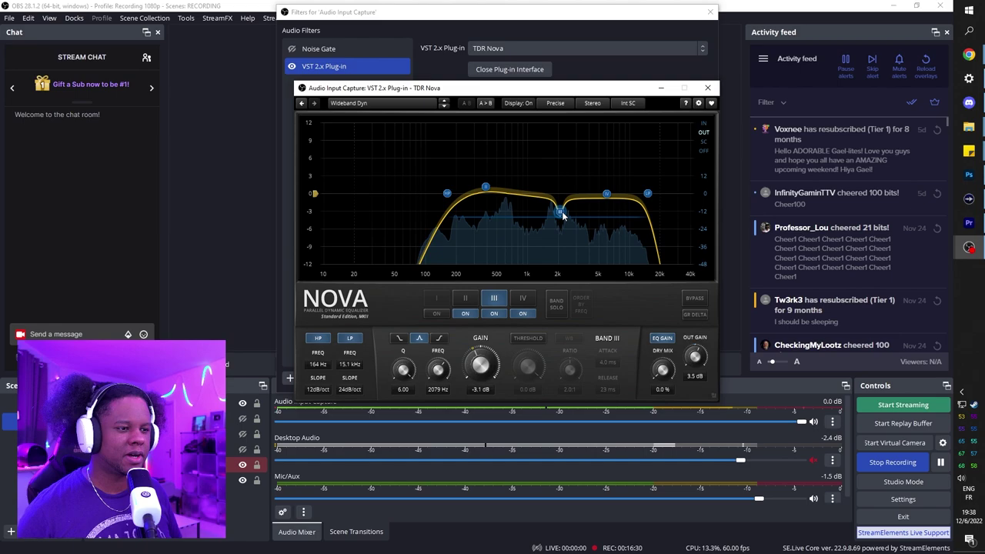
pyautogui.moveTo(559, 211); pyautogui.dragTo(572, 135)
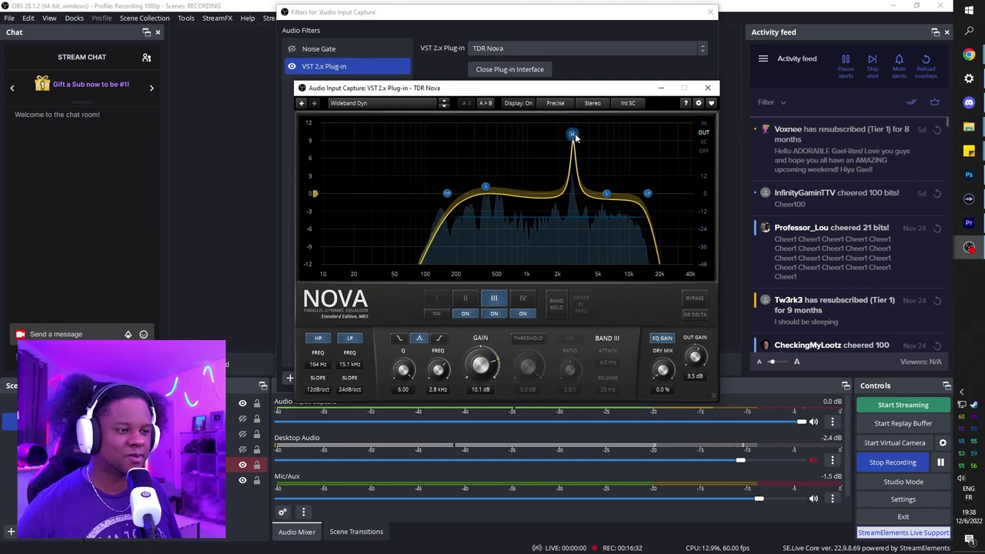
pyautogui.moveTo(572, 135); pyautogui.dragTo(562, 225)
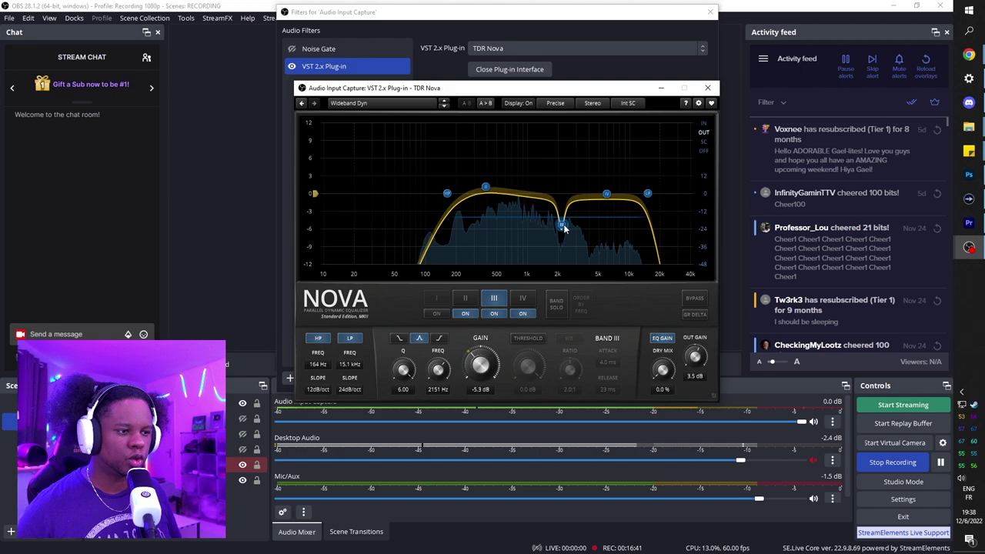
pyautogui.scroll(-5, 562, 225)
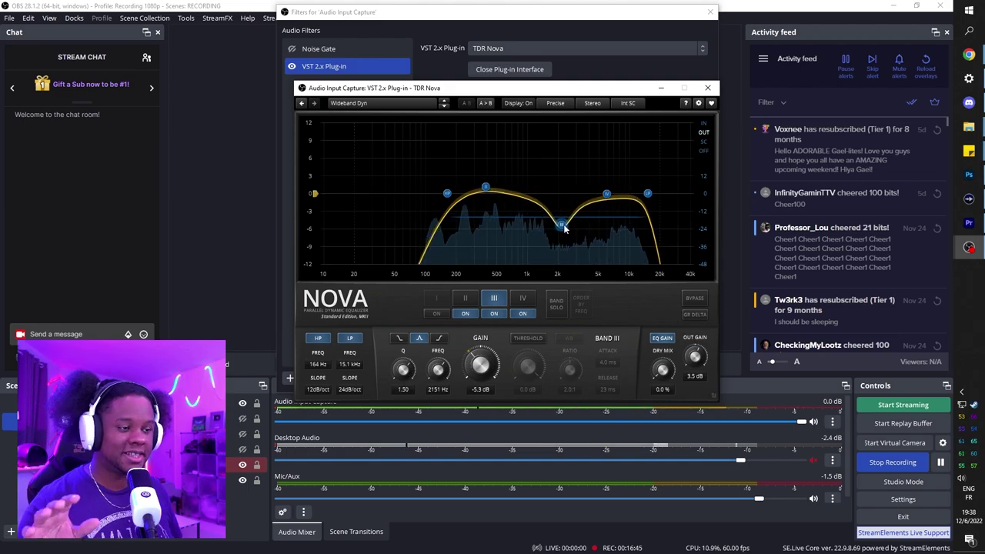
pyautogui.moveTo(564, 226); pyautogui.dragTo(562, 224)
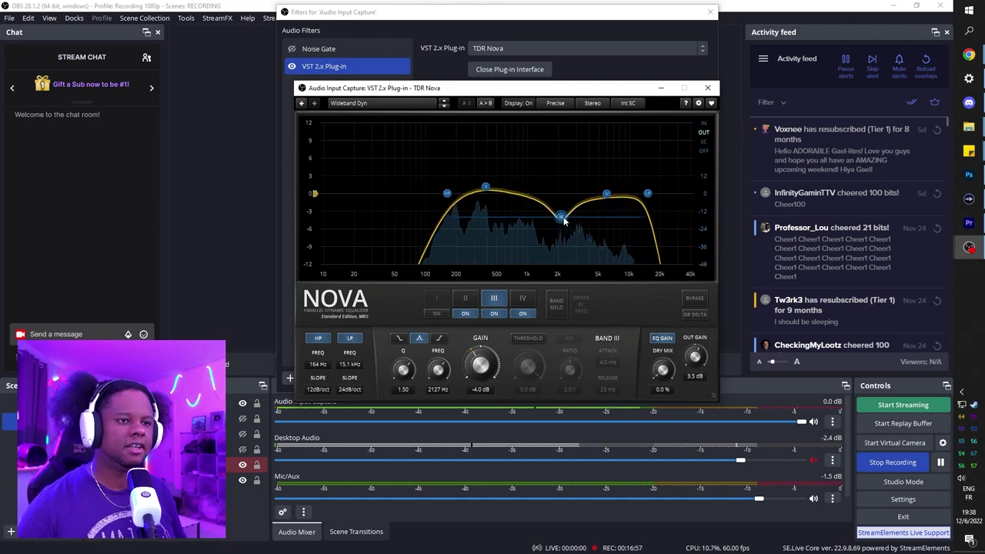
# Step: Lower TDR Nova's band IV boost to about 1 dB around 7.7 kHz
pyautogui.click(608, 192)
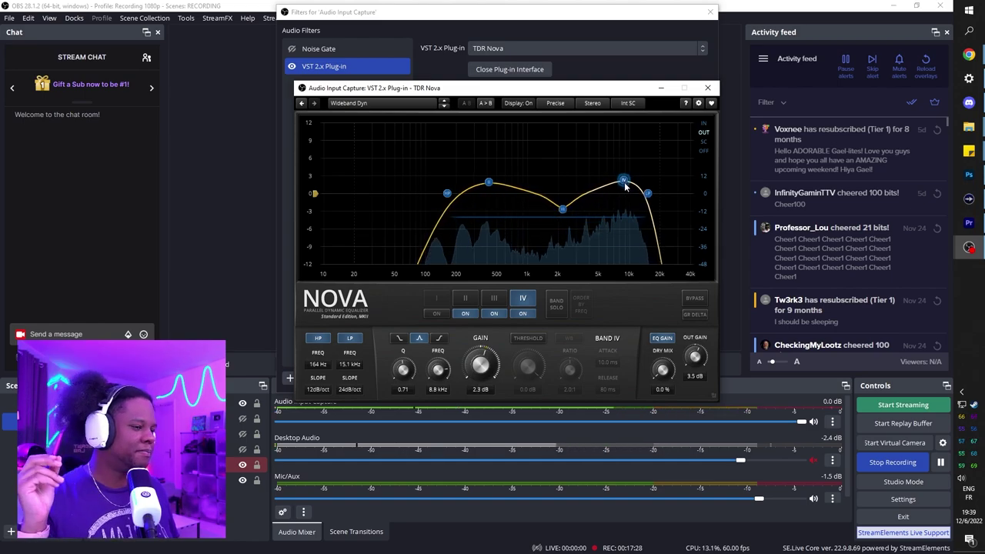
pyautogui.moveTo(625, 181); pyautogui.dragTo(615, 200)
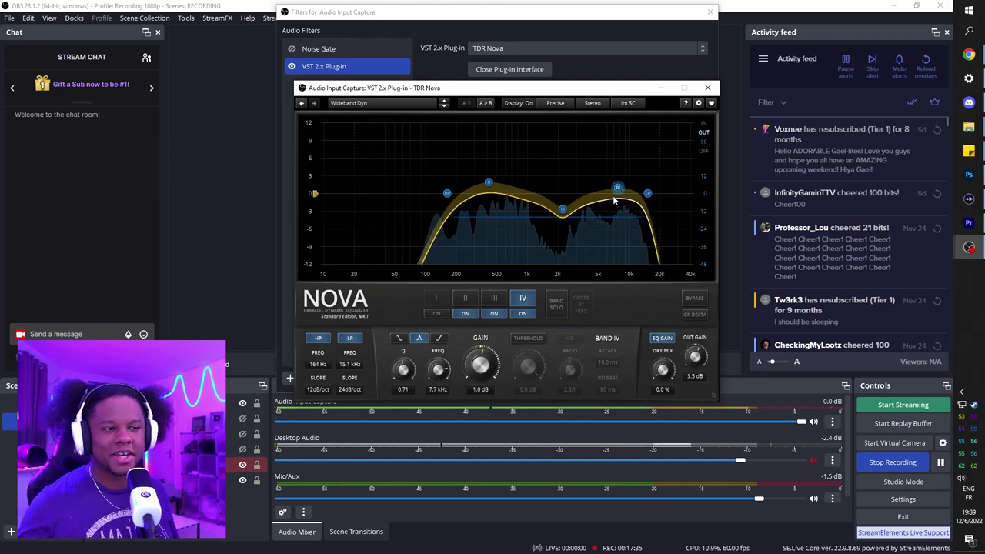
# Step: Return to the Filters window and disable the TDR Nova VST filter
pyautogui.click(295, 52)
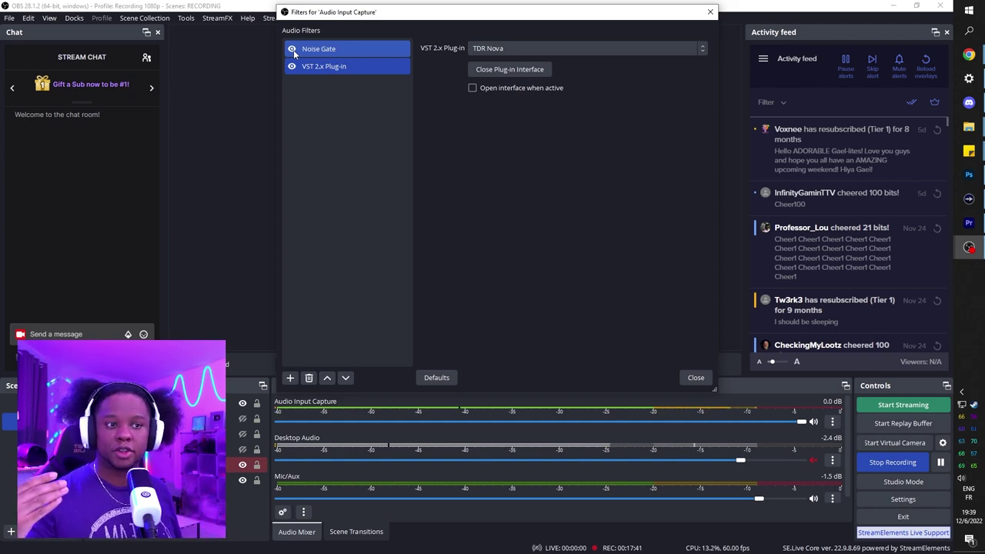
pyautogui.click(291, 67)
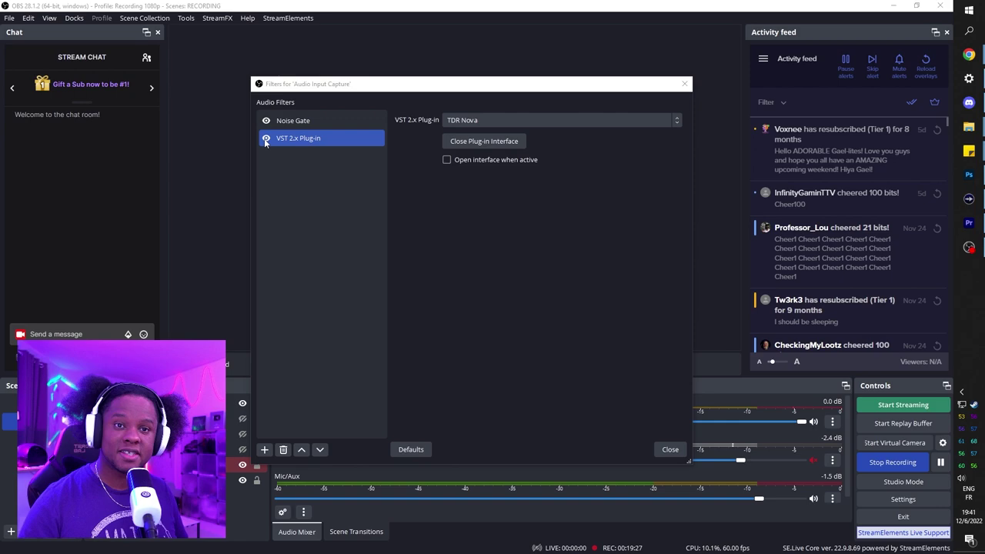
# Step: Add a second VST 2.x Plug-in filter with the default name, loading Speachy, and open its interface
pyautogui.click(265, 138)
pyautogui.click(264, 450)
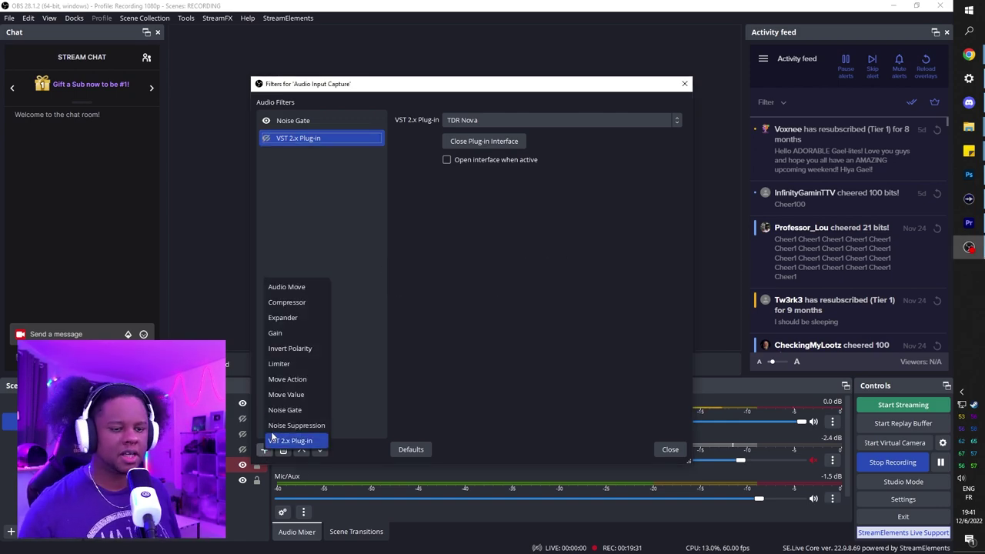
pyautogui.click(283, 444)
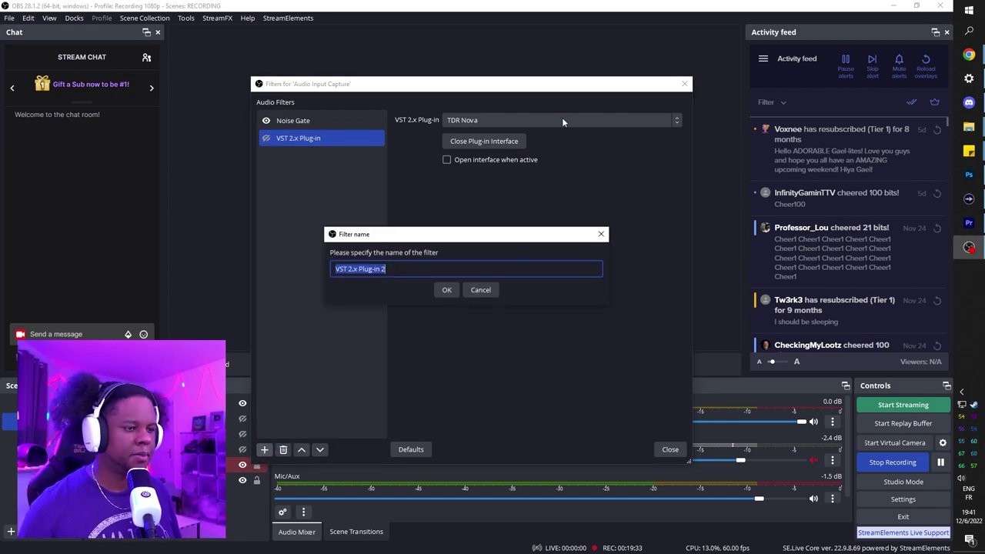
pyautogui.click(448, 290)
pyautogui.click(560, 120)
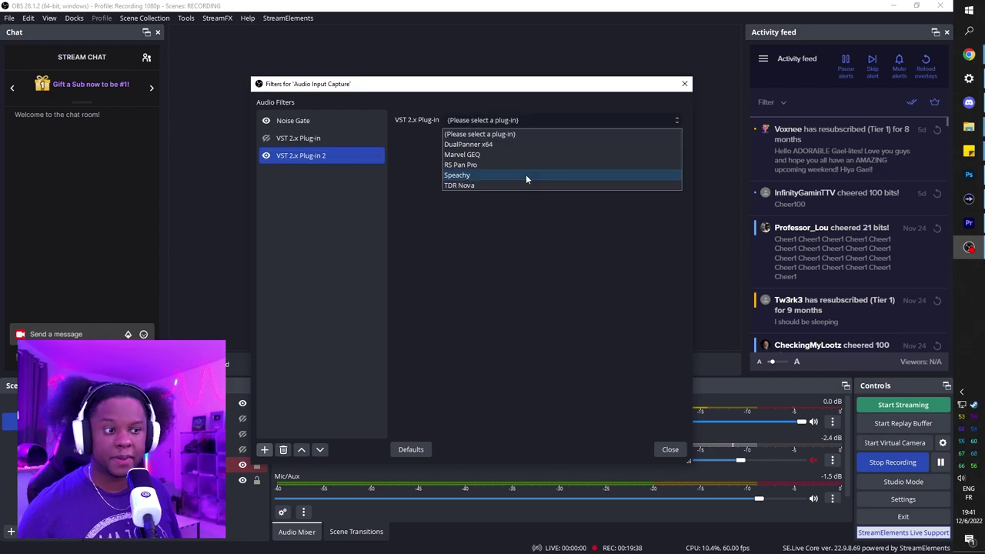
pyautogui.click(527, 176)
pyautogui.click(486, 140)
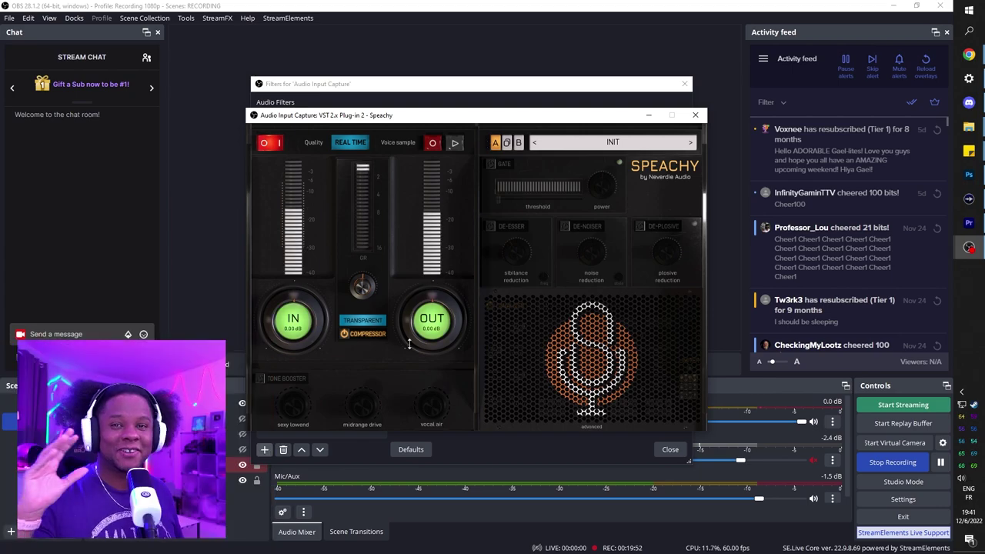
# Step: Switch Speachy's compressor to Aggressive, enable the Tone Booster, and raise its sexy lowend
pyautogui.click(364, 323)
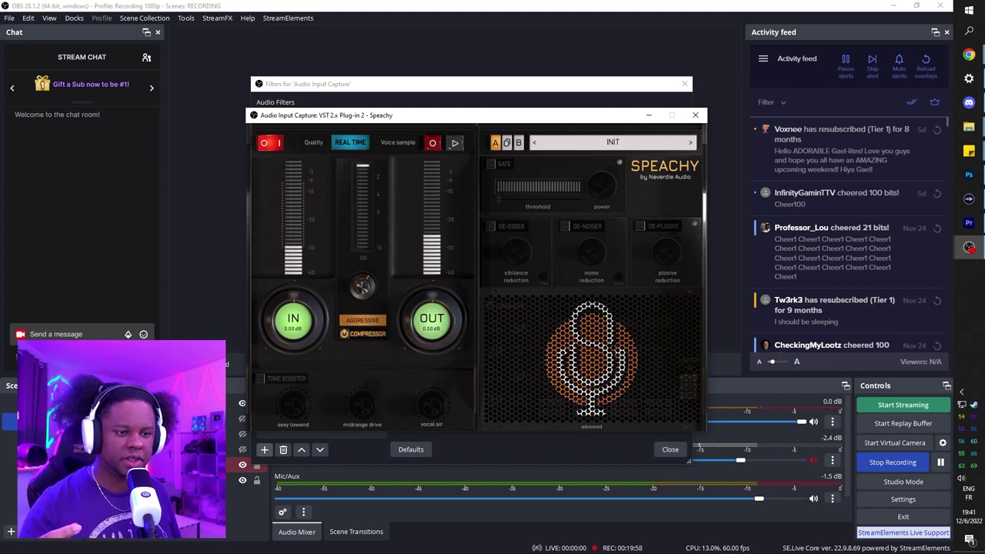
pyautogui.click(260, 378)
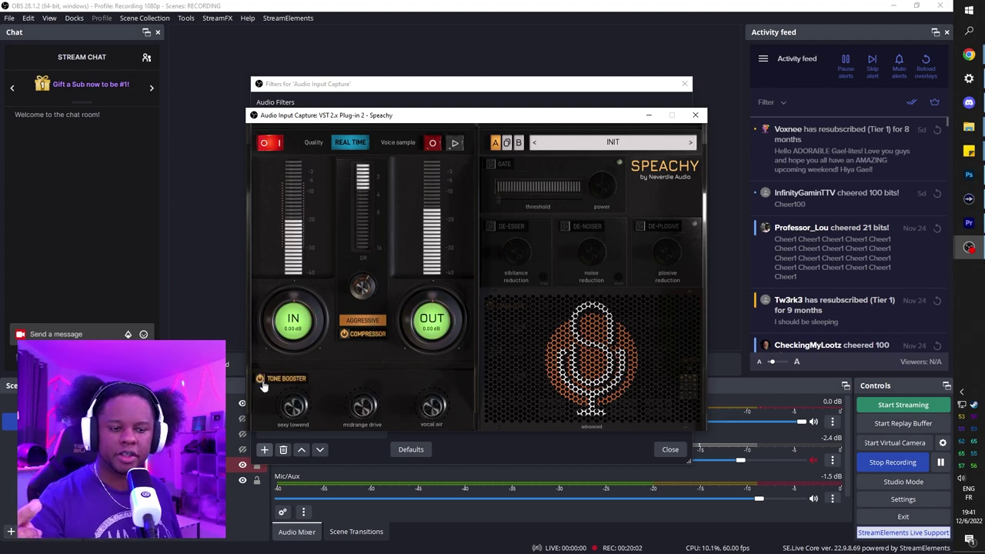
pyautogui.moveTo(292, 406); pyautogui.dragTo(293, 388)
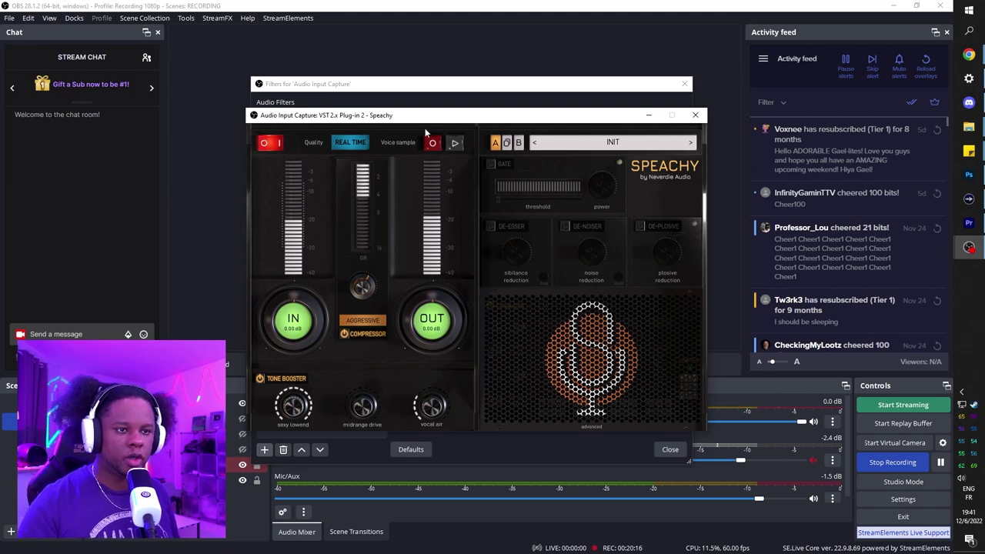
# Step: Back in Speachy, enable the gate with a slightly raised threshold
pyautogui.click(397, 91)
pyautogui.hotkey('alt', 'Tab')
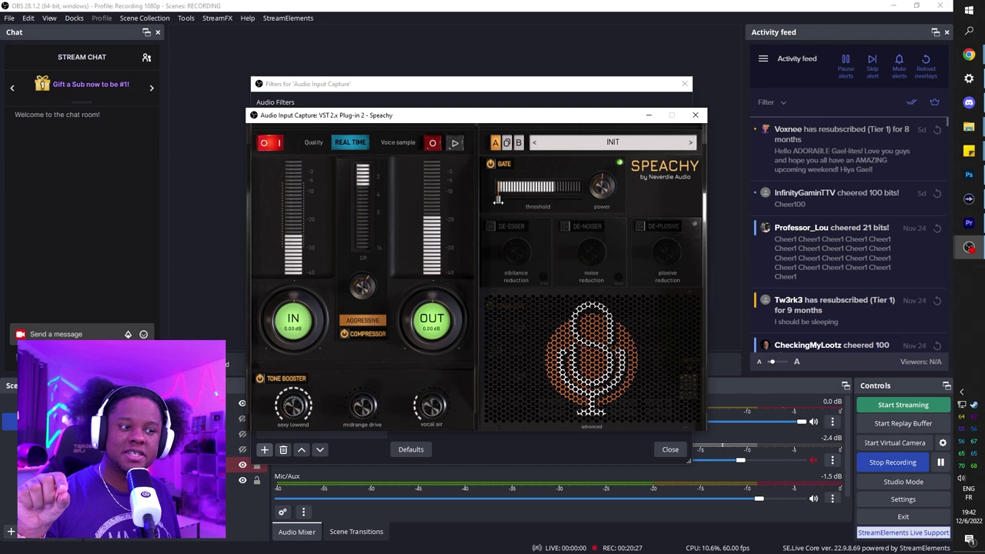
pyautogui.moveTo(499, 200); pyautogui.dragTo(503, 200)
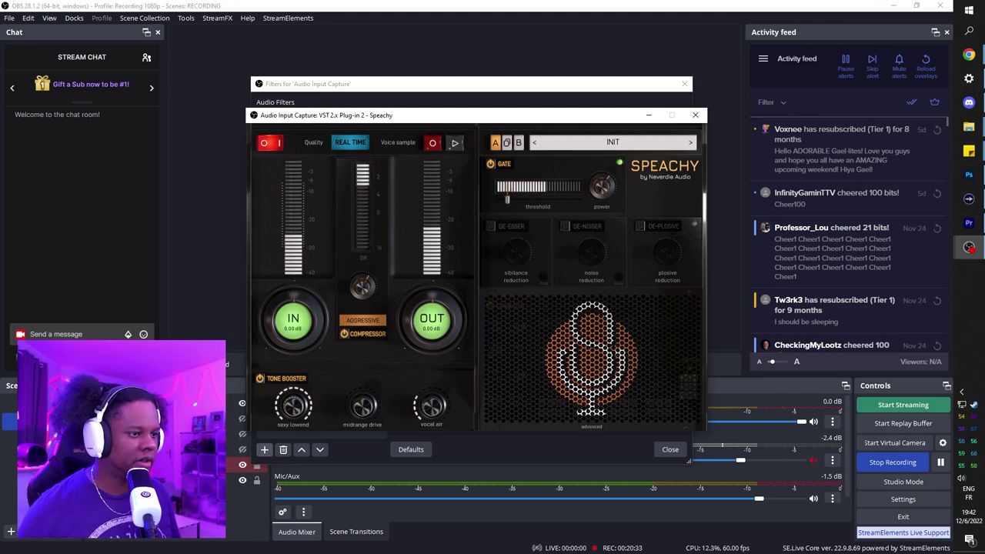
# Step: Try the De-Esser and De-Plosive, leaving both switched off
pyautogui.click(491, 227)
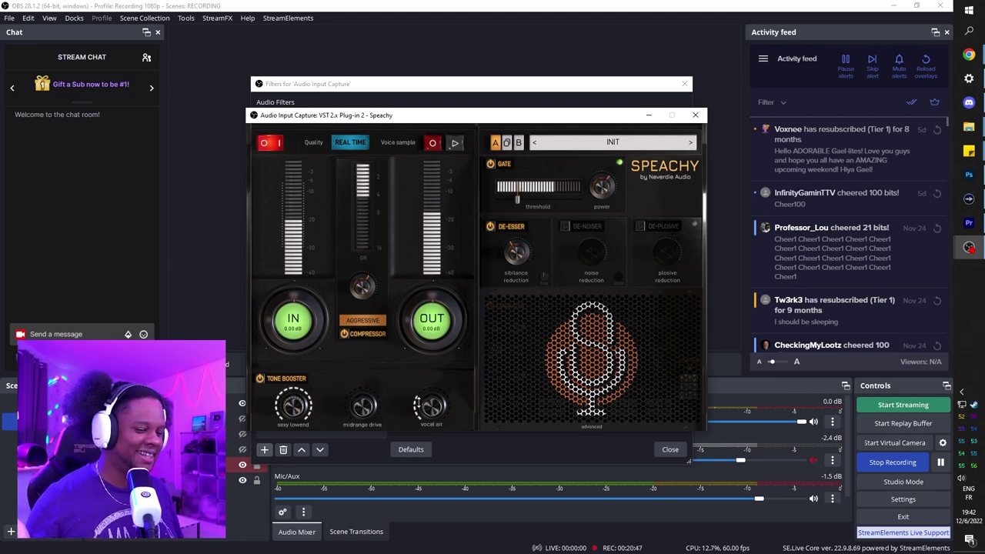
pyautogui.click(491, 227)
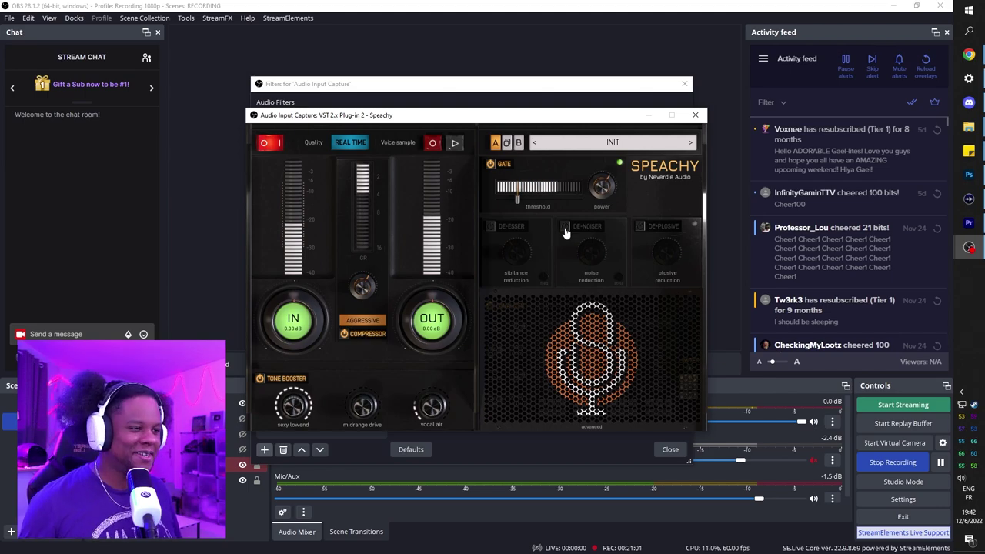
pyautogui.click(638, 227)
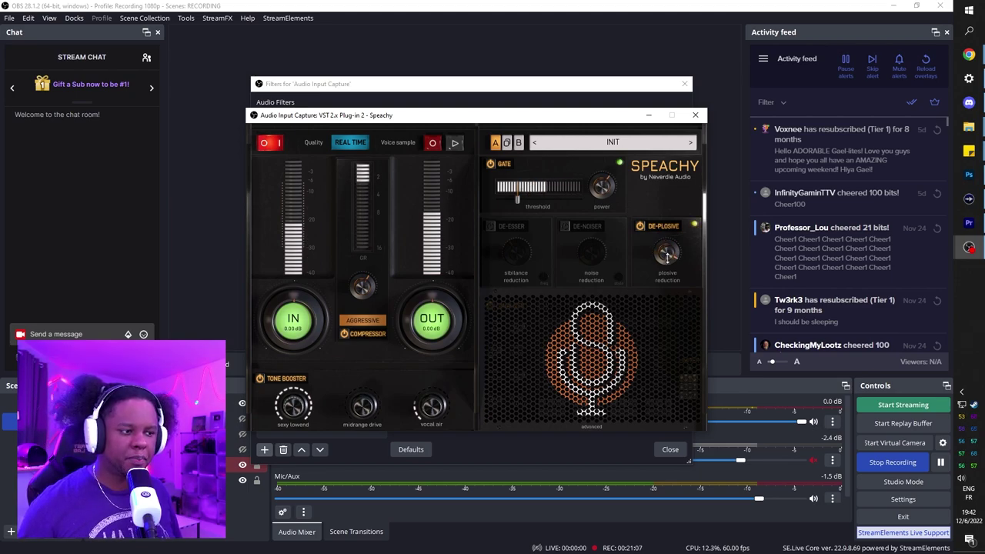
pyautogui.click(639, 227)
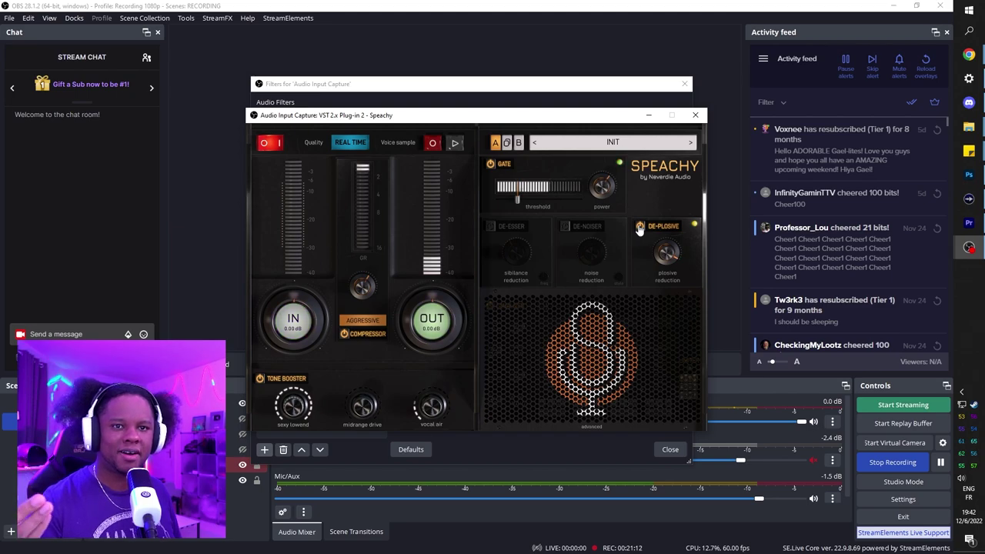
pyautogui.click(591, 428)
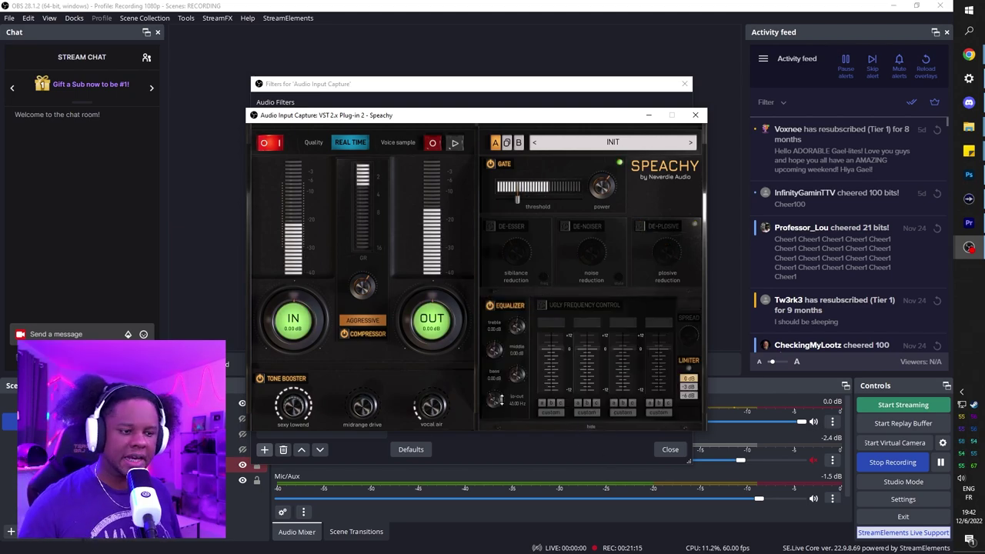